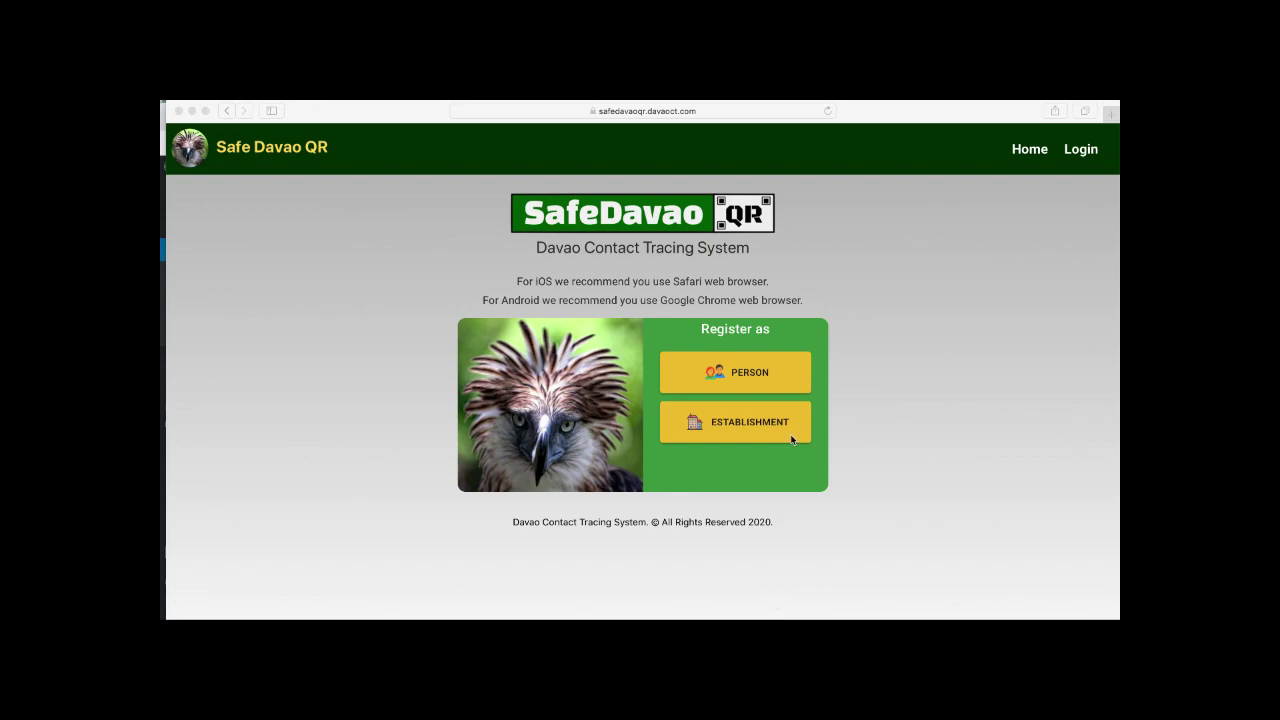
Load safedavaoqr.davaoct.com and start a person registration, confirming readiness to fill out the form
click(698, 114)
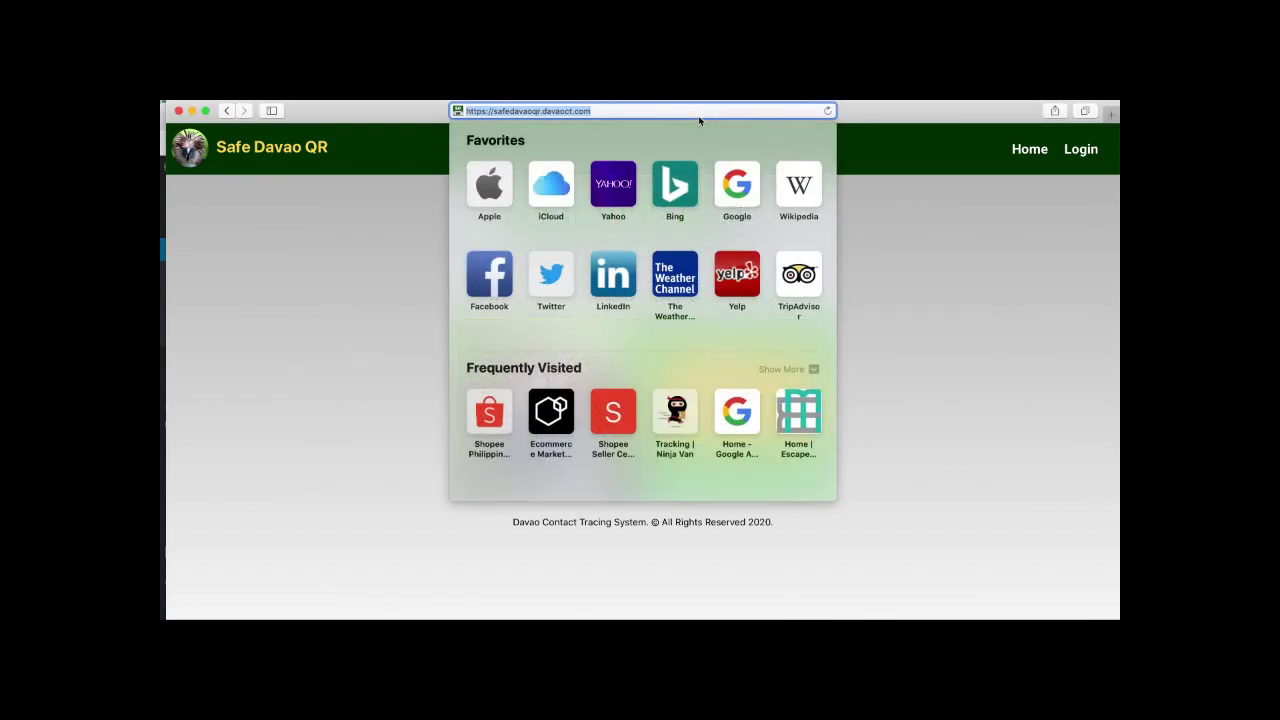
key(Return)
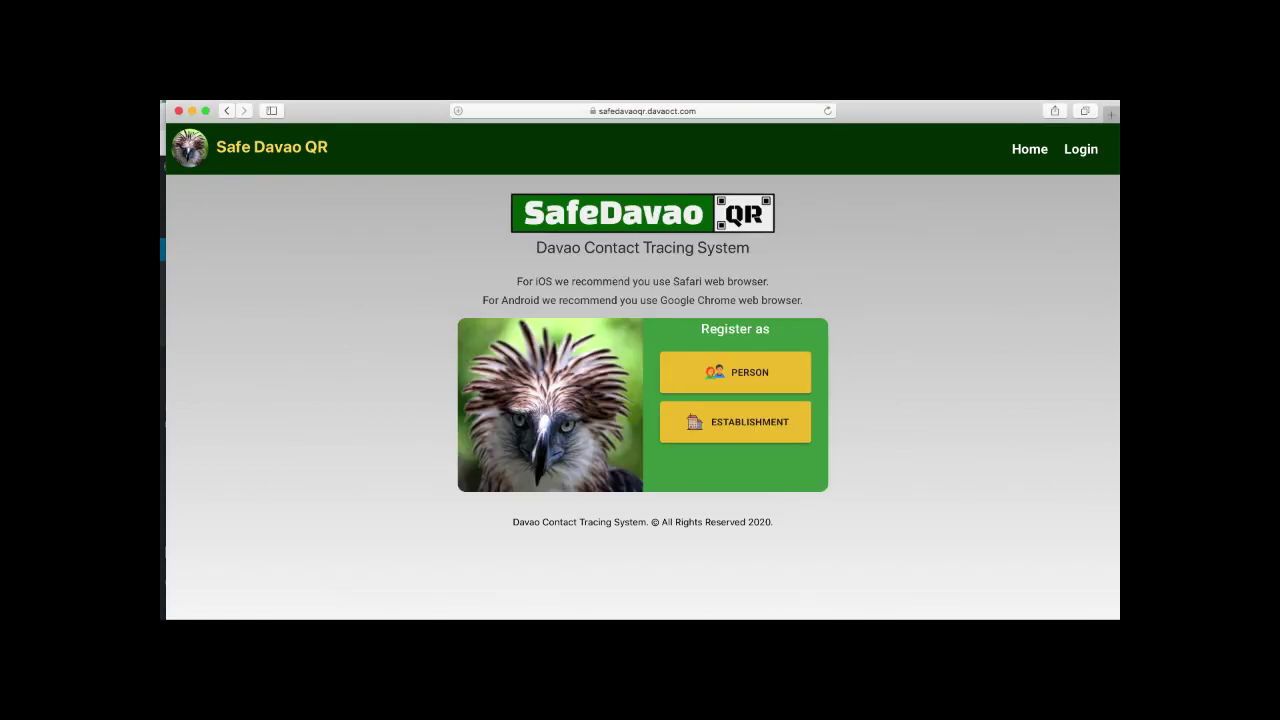
click(758, 372)
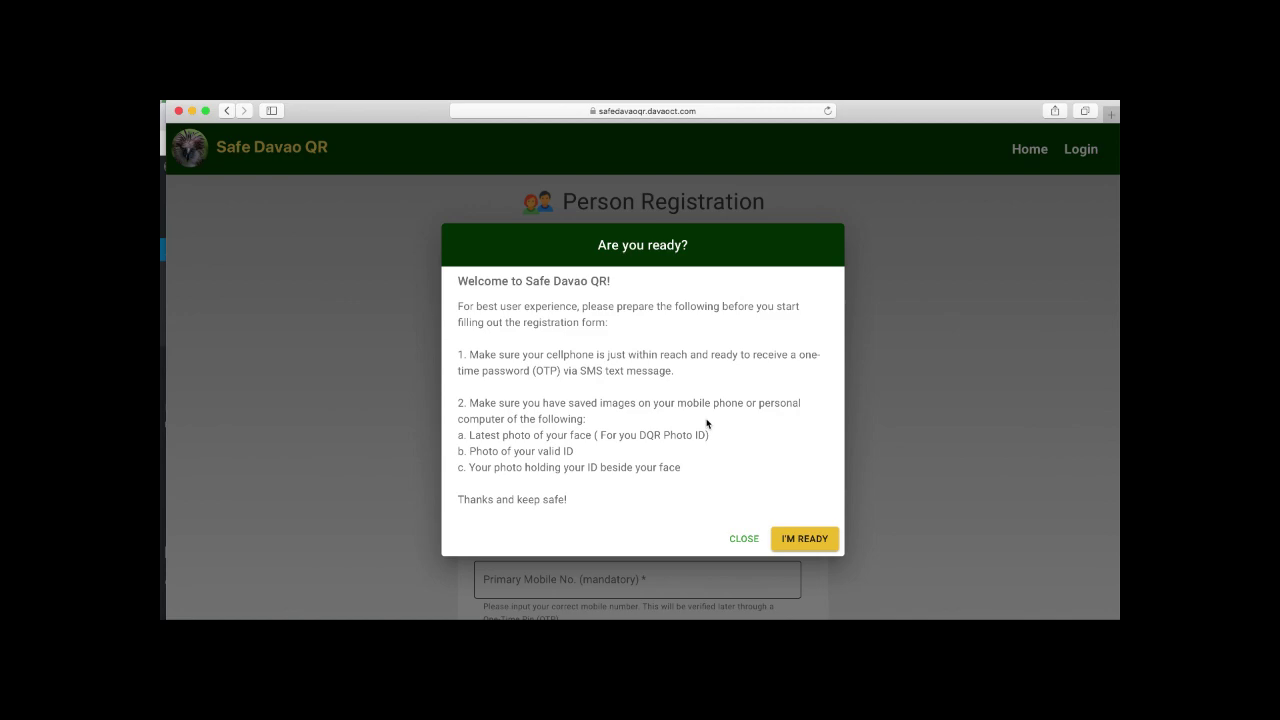
click(806, 546)
Examine the first, middle and last name fields and the available suffix and gender options
click(571, 372)
click(695, 370)
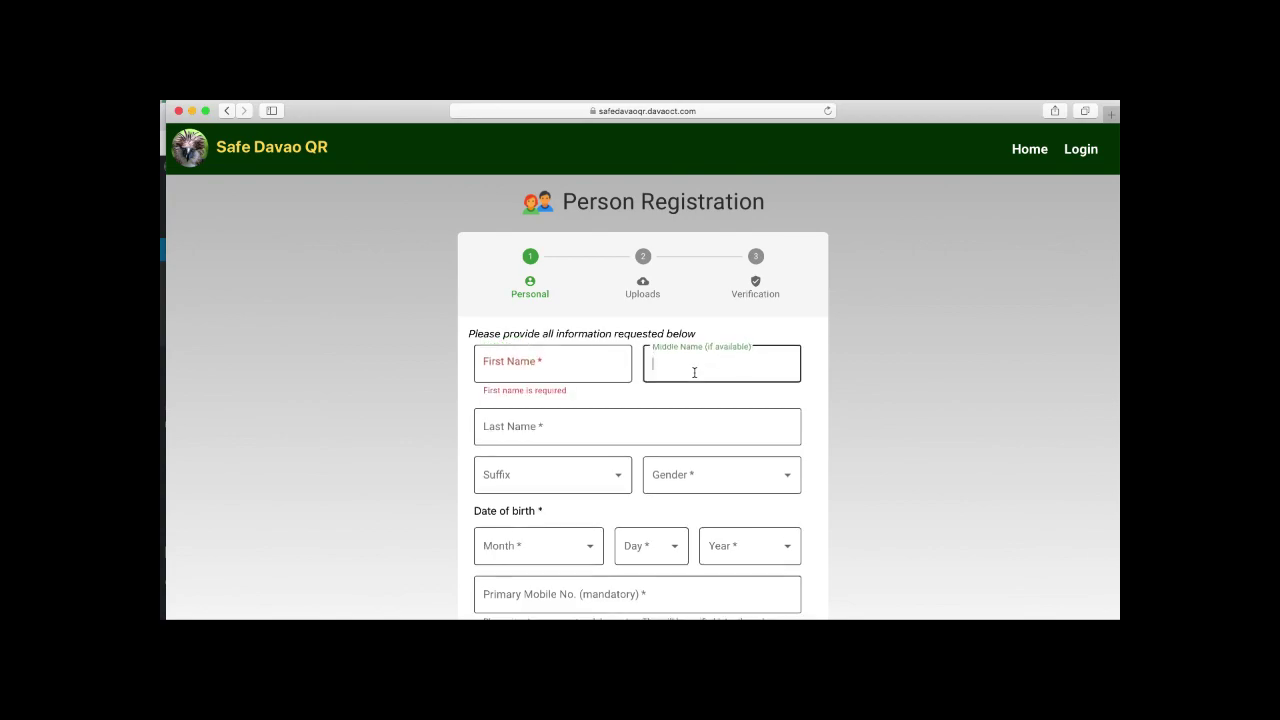
click(577, 431)
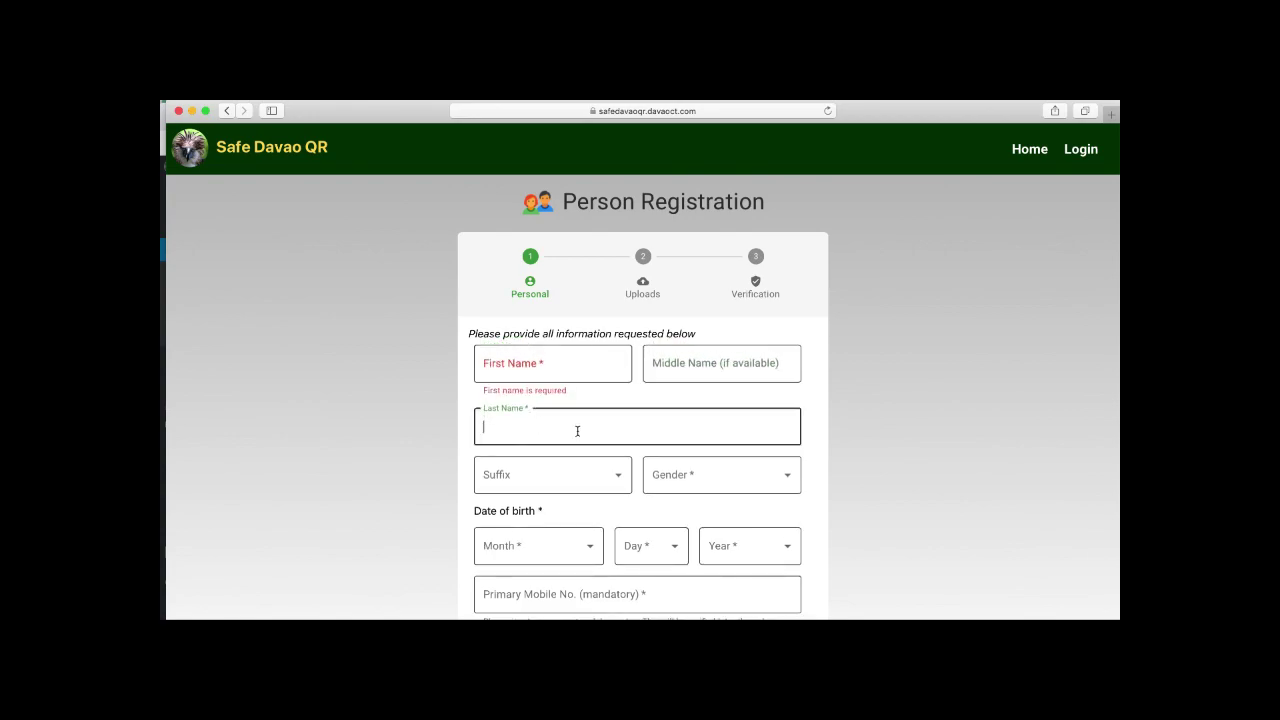
scroll(577, 431, down, 3)
click(619, 310)
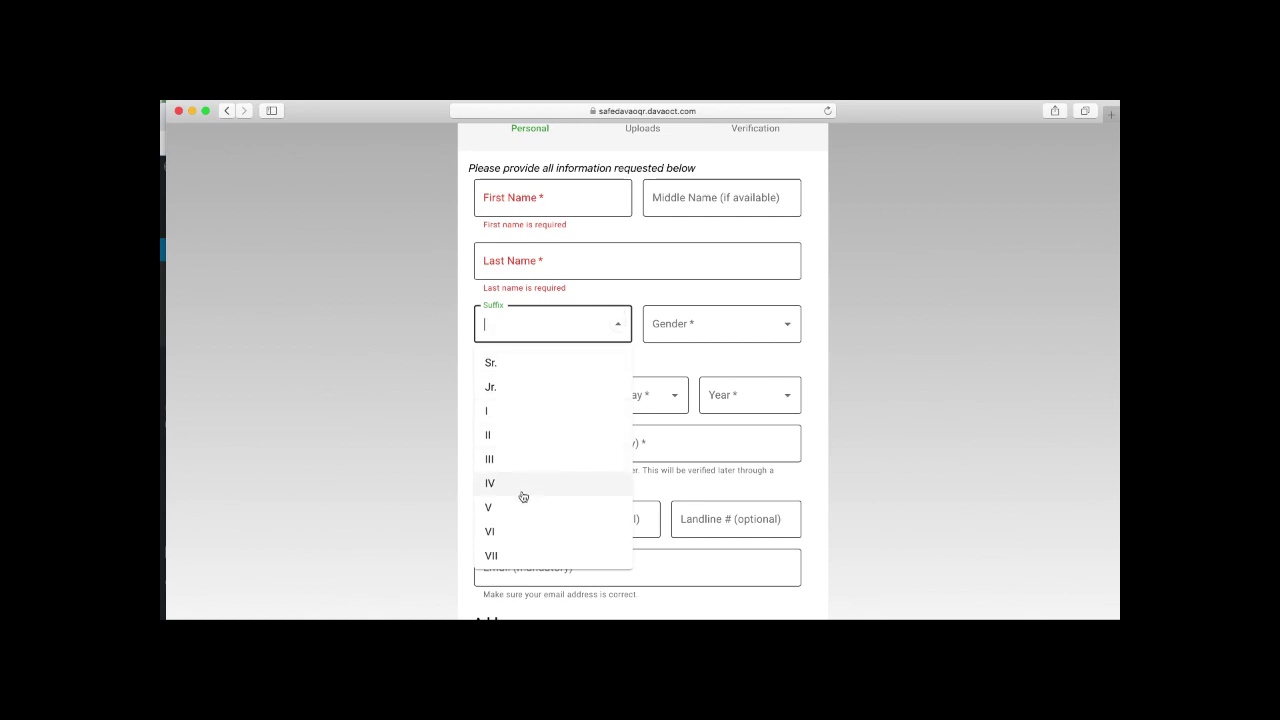
click(714, 327)
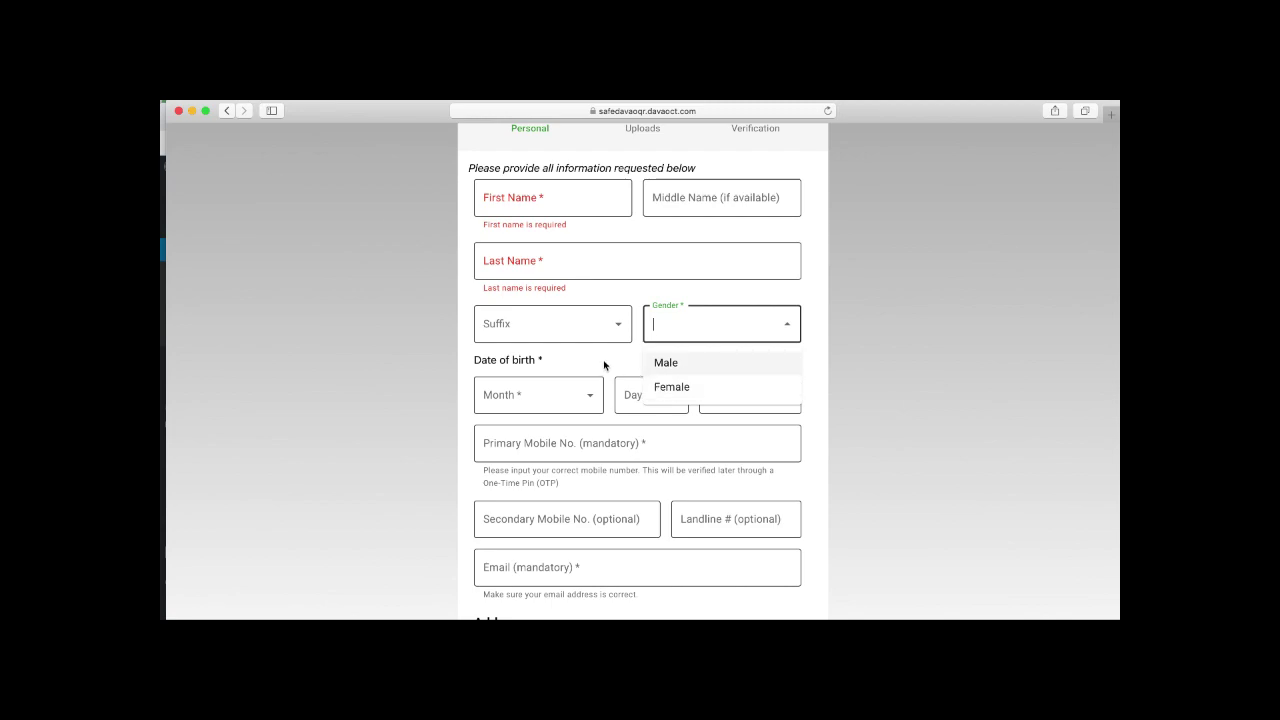
Examine the month, day and year choices for the date of birth
click(551, 396)
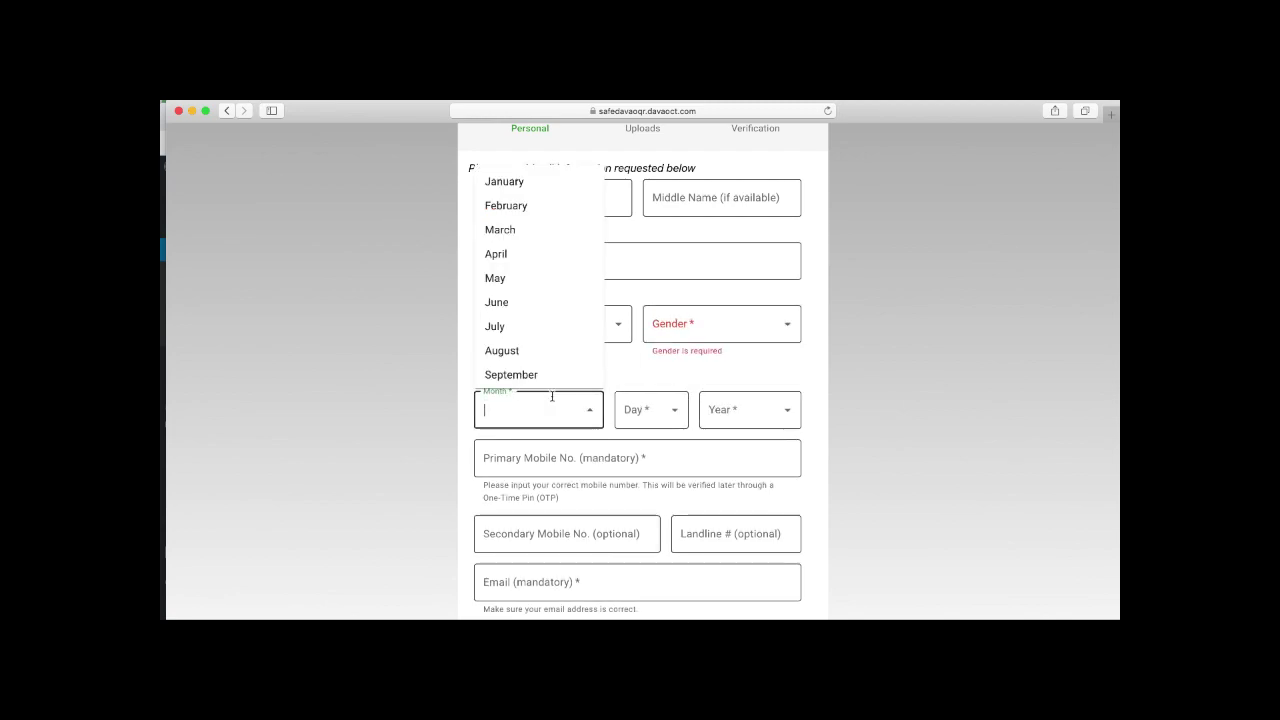
click(645, 407)
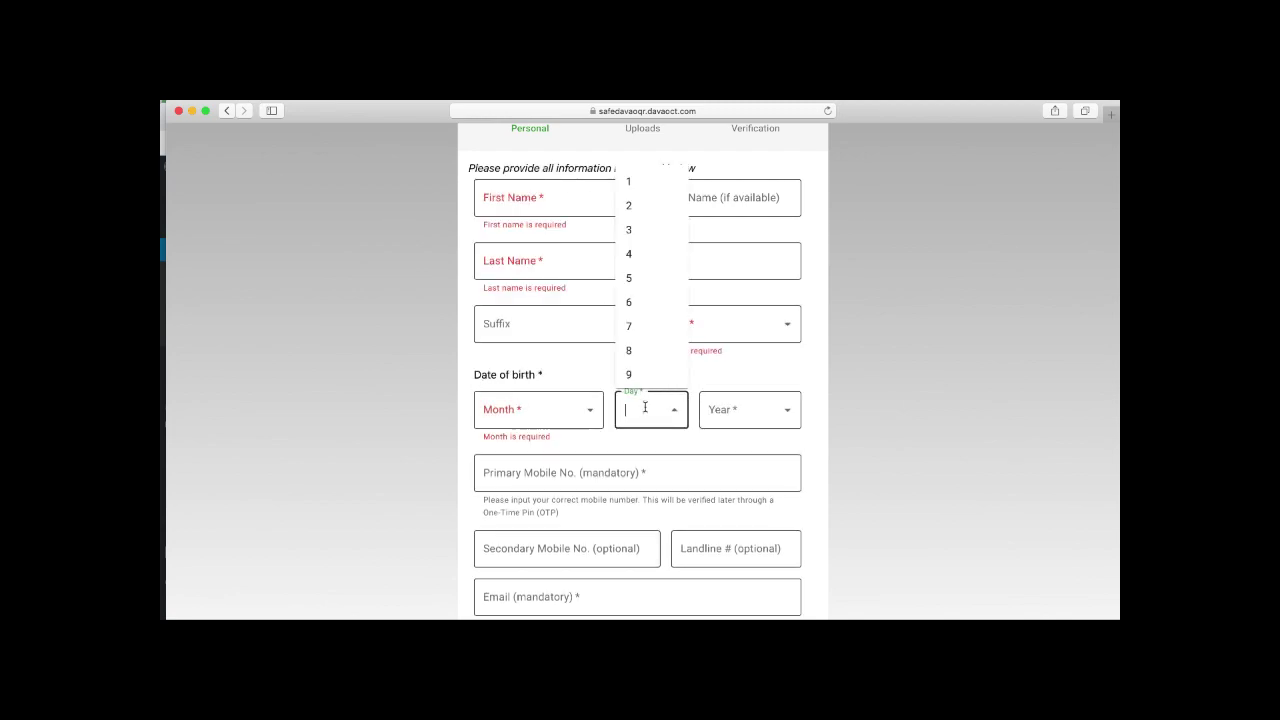
click(727, 409)
scroll(727, 409, down, 3)
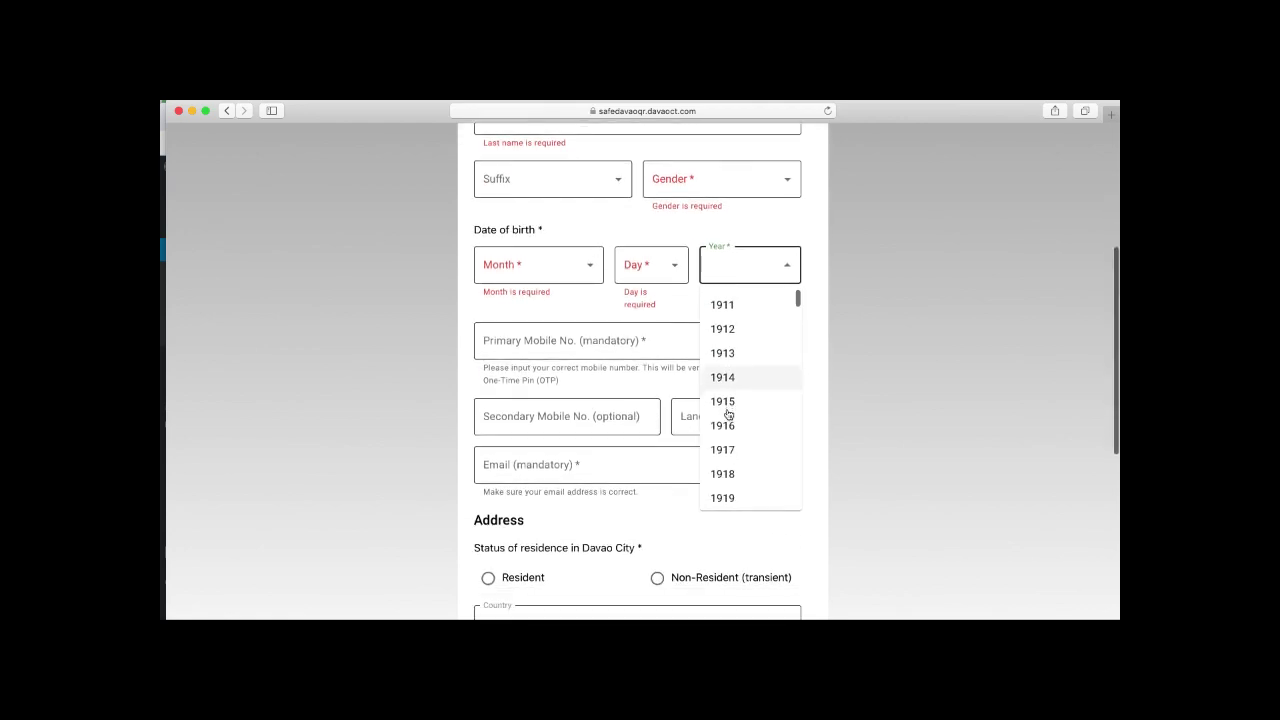
Examine the mandatory primary mobile number and email fields in the contact details
click(647, 344)
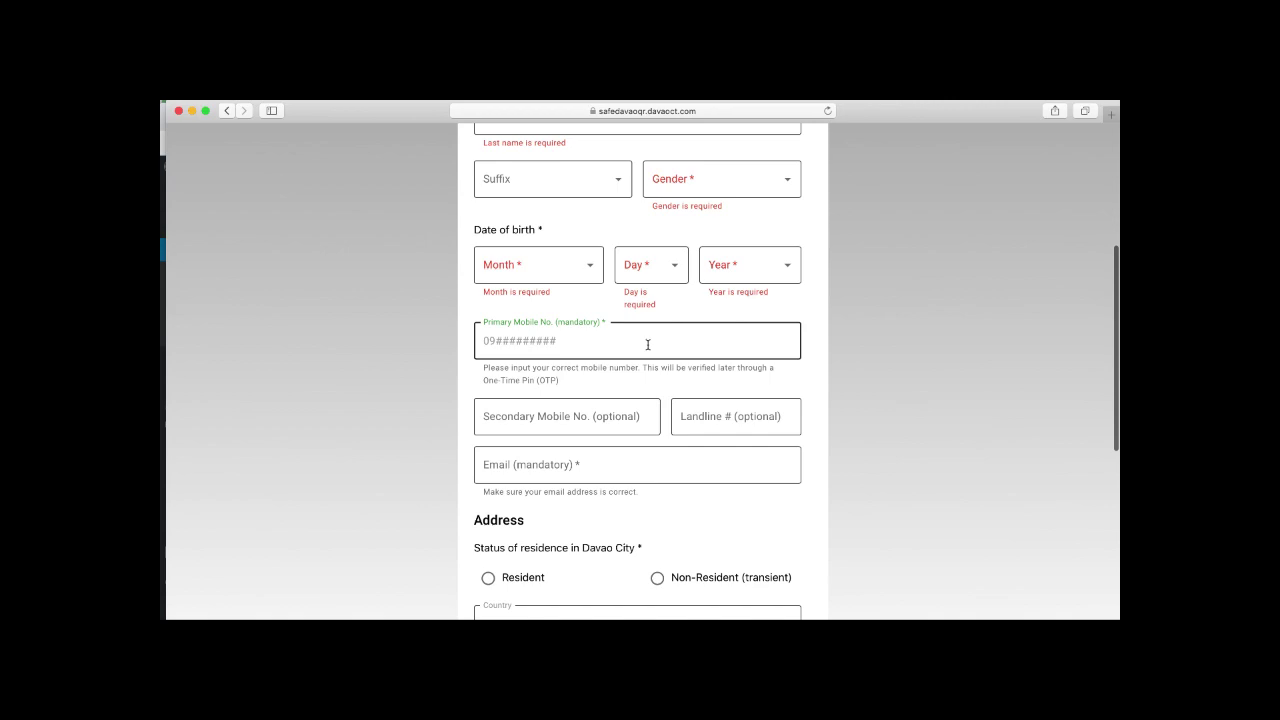
click(662, 443)
scroll(662, 443, down, 2)
click(638, 391)
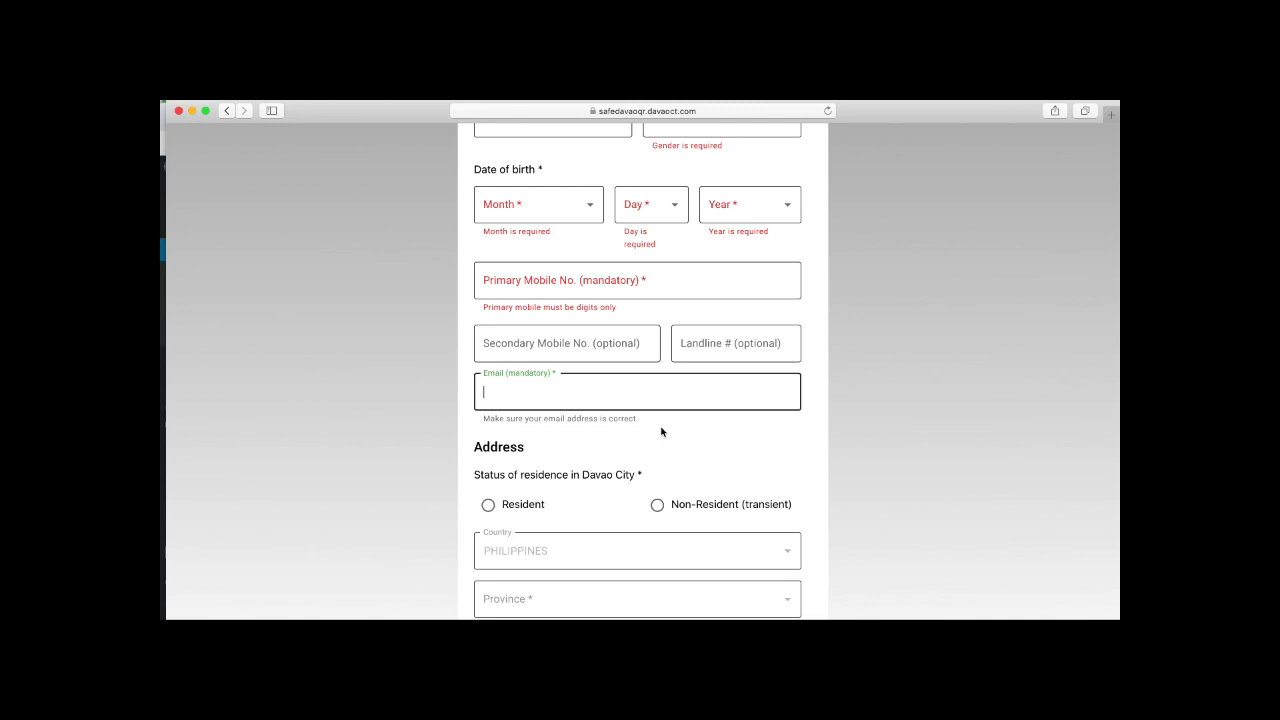
click(660, 429)
Set the status of residence in Davao City to Resident
scroll(661, 430, down, 4)
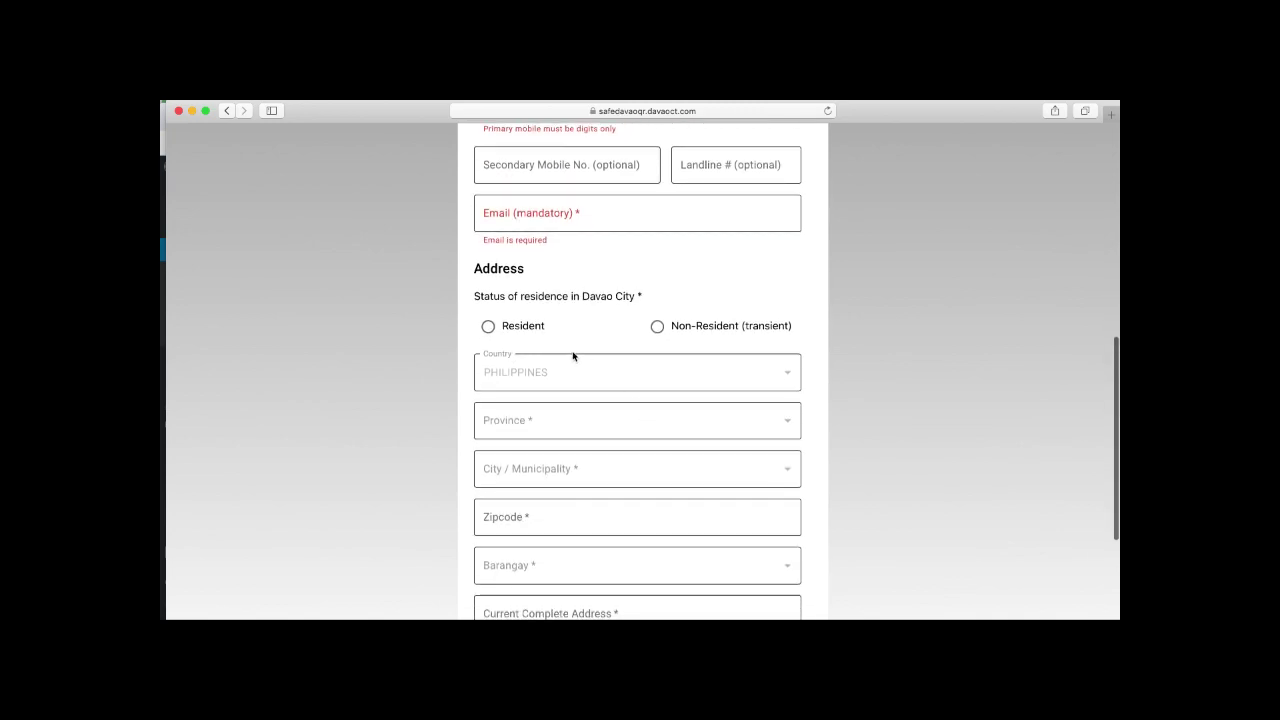
click(489, 327)
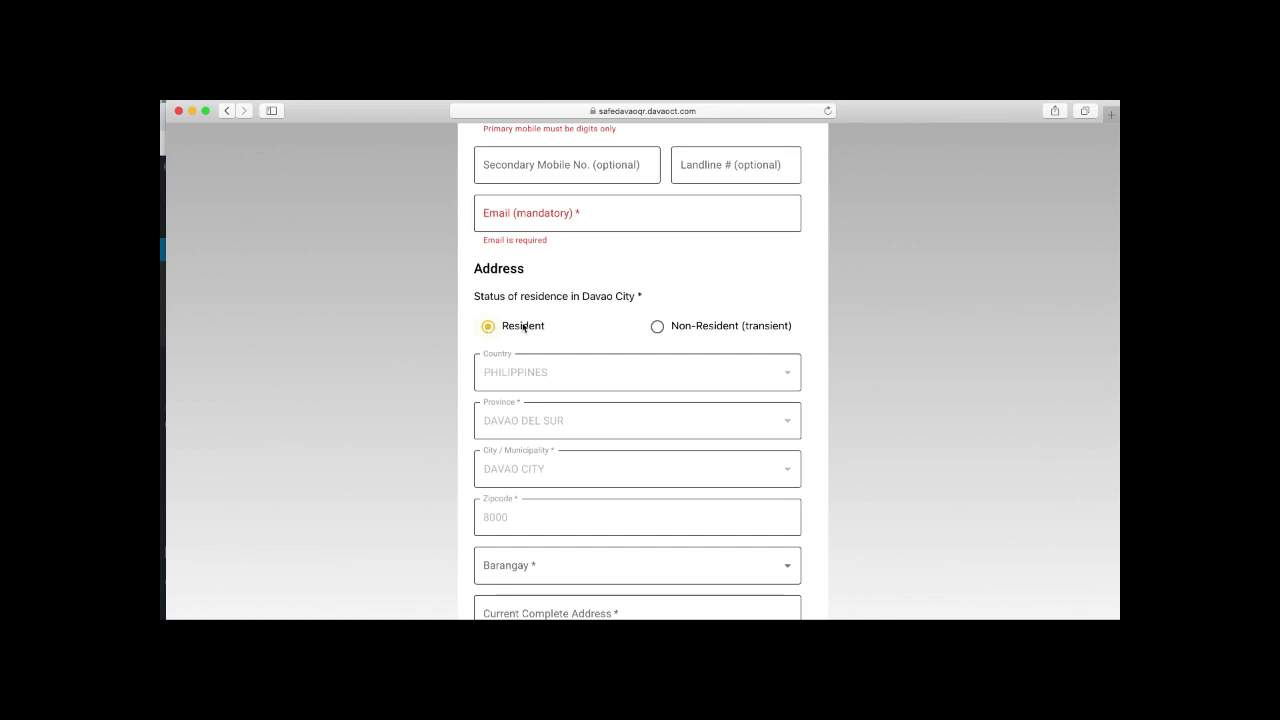
scroll(600, 323, down, 5)
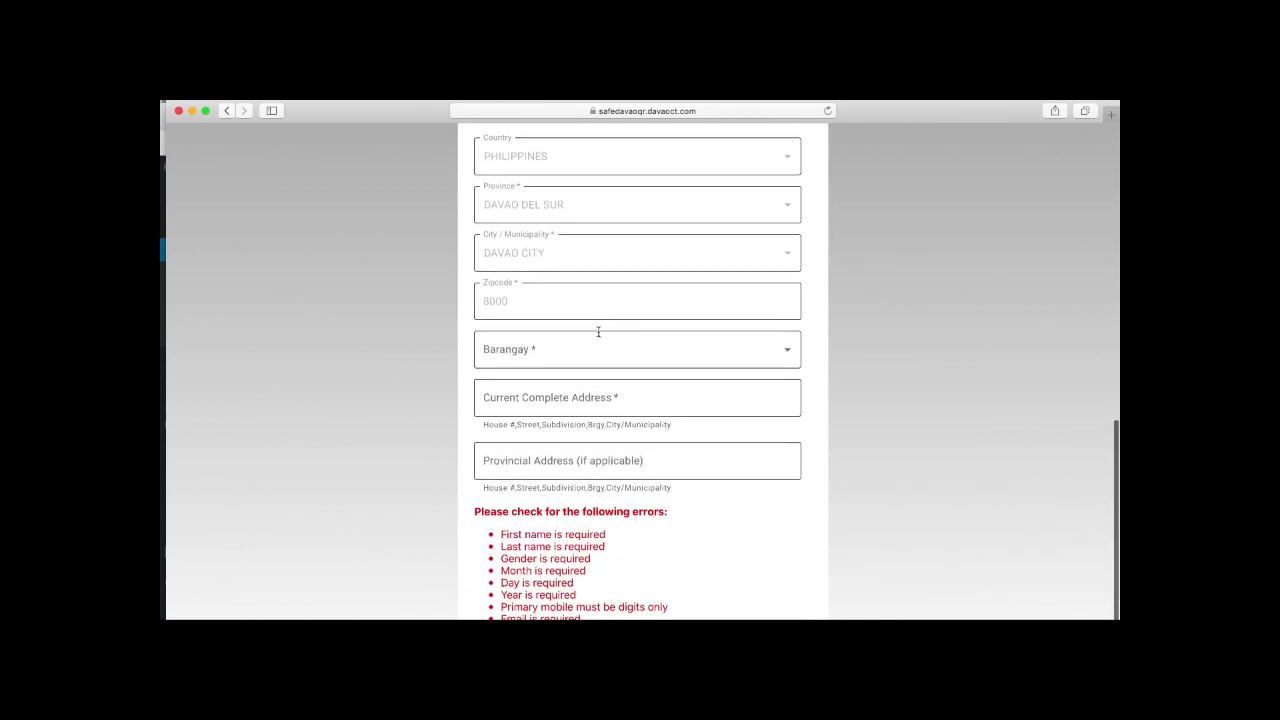
Examine the barangay, current complete address and provincial address fields
click(597, 355)
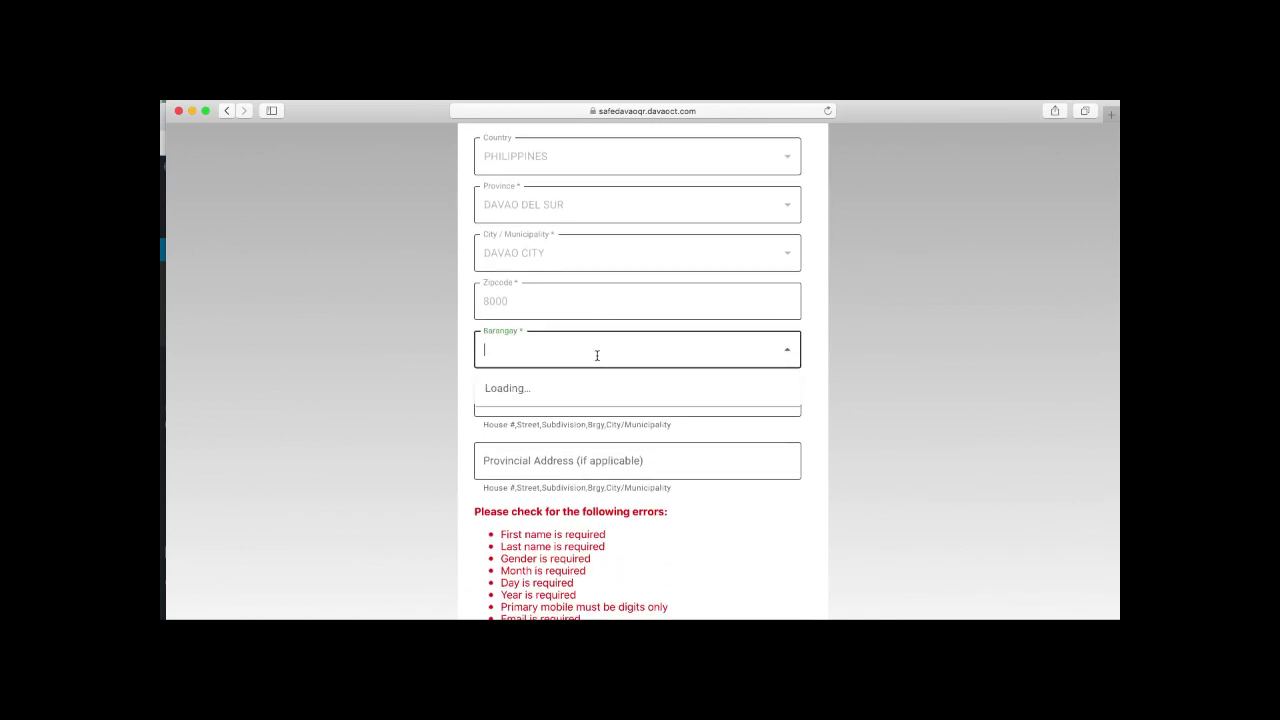
click(668, 284)
click(668, 393)
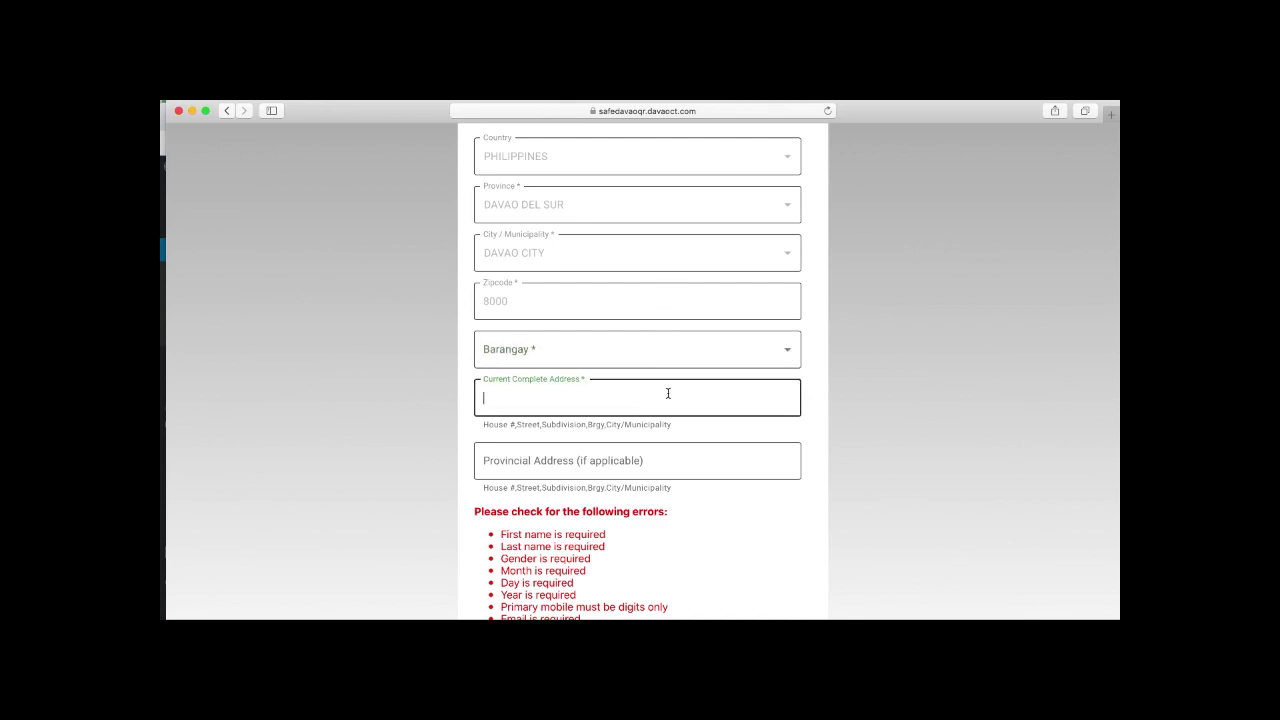
click(660, 452)
scroll(661, 455, down, 2)
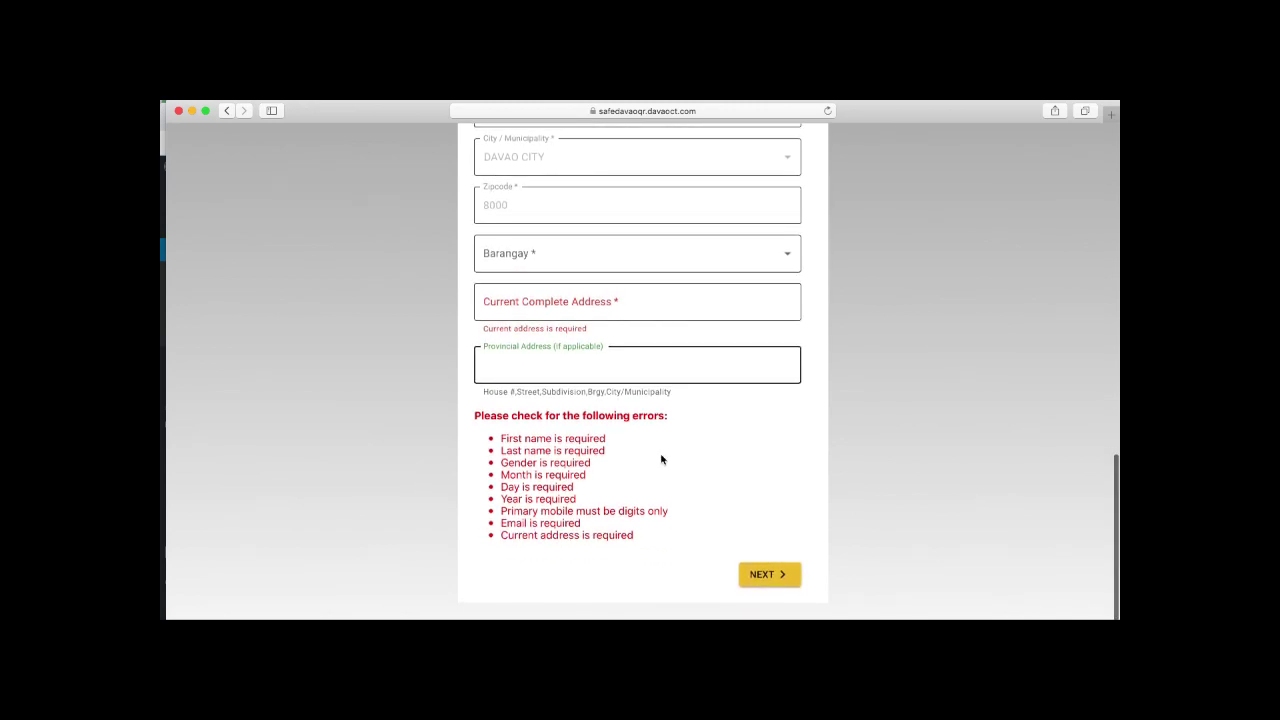
Browse the list of Davao City barangays in the address section, then close it without choosing one
scroll(661, 457, up, 4)
scroll(661, 459, up, 1)
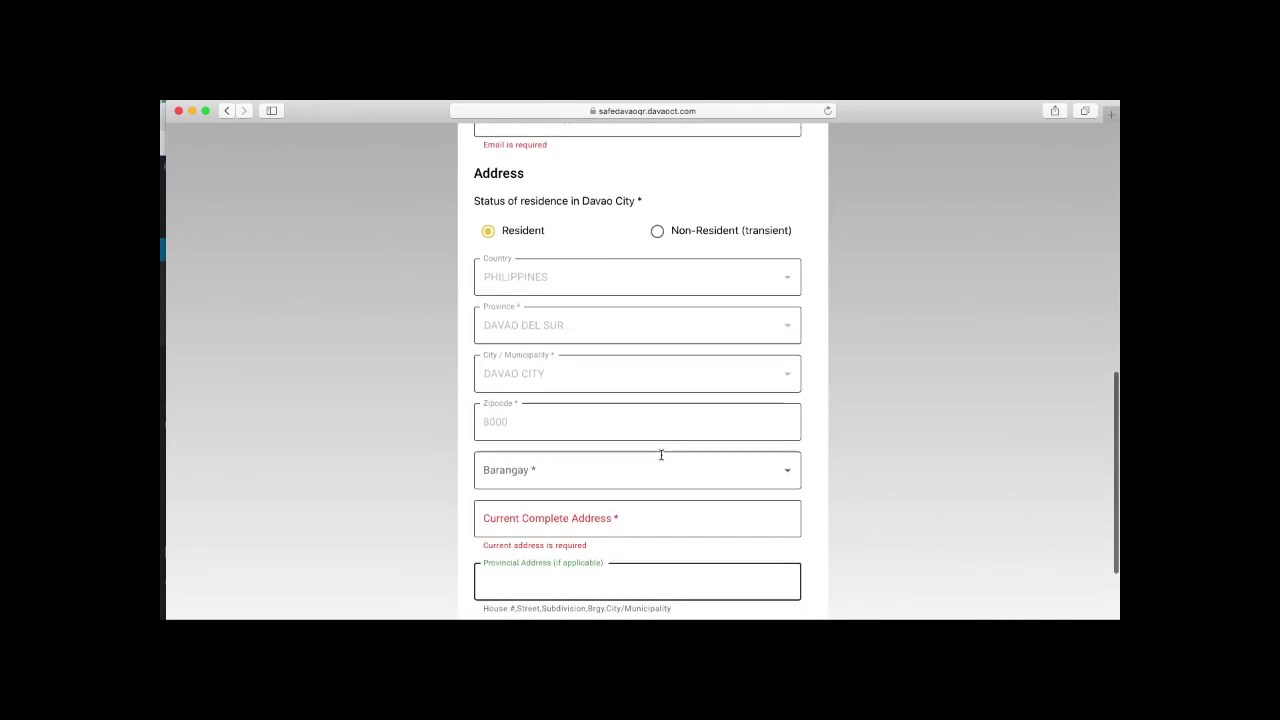
click(664, 479)
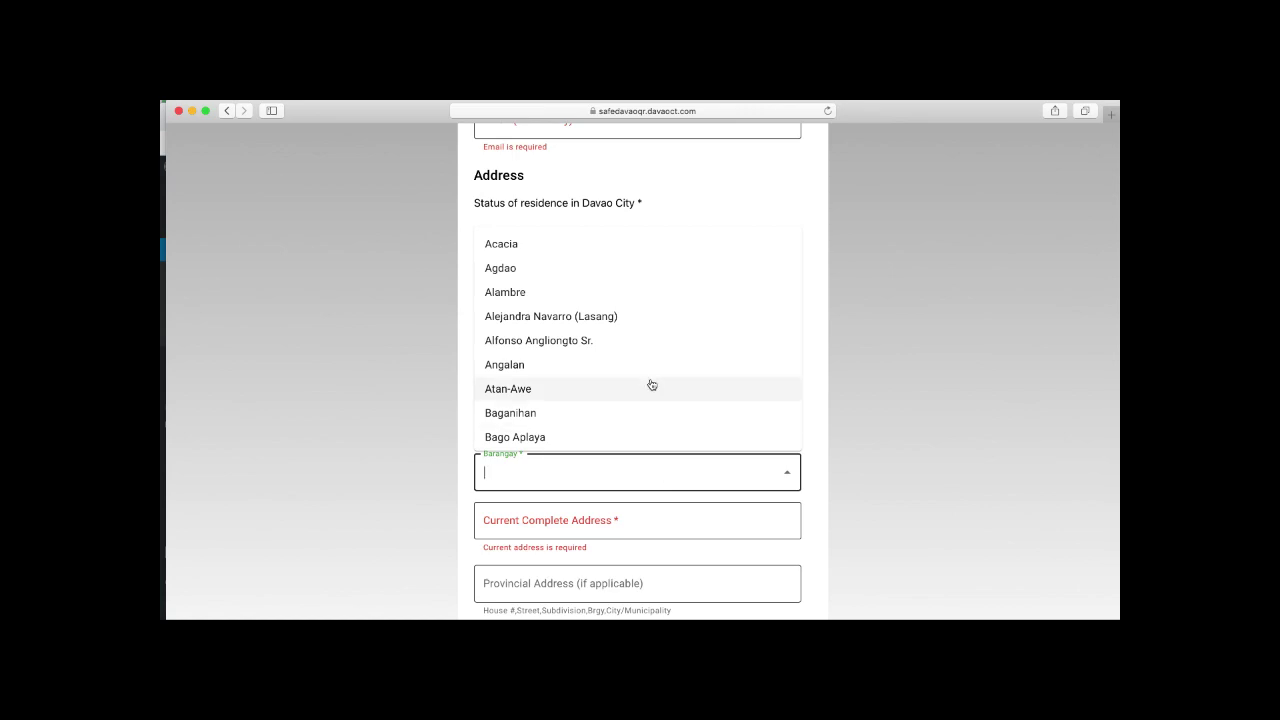
scroll(651, 370, down, 6)
scroll(651, 359, down, 7)
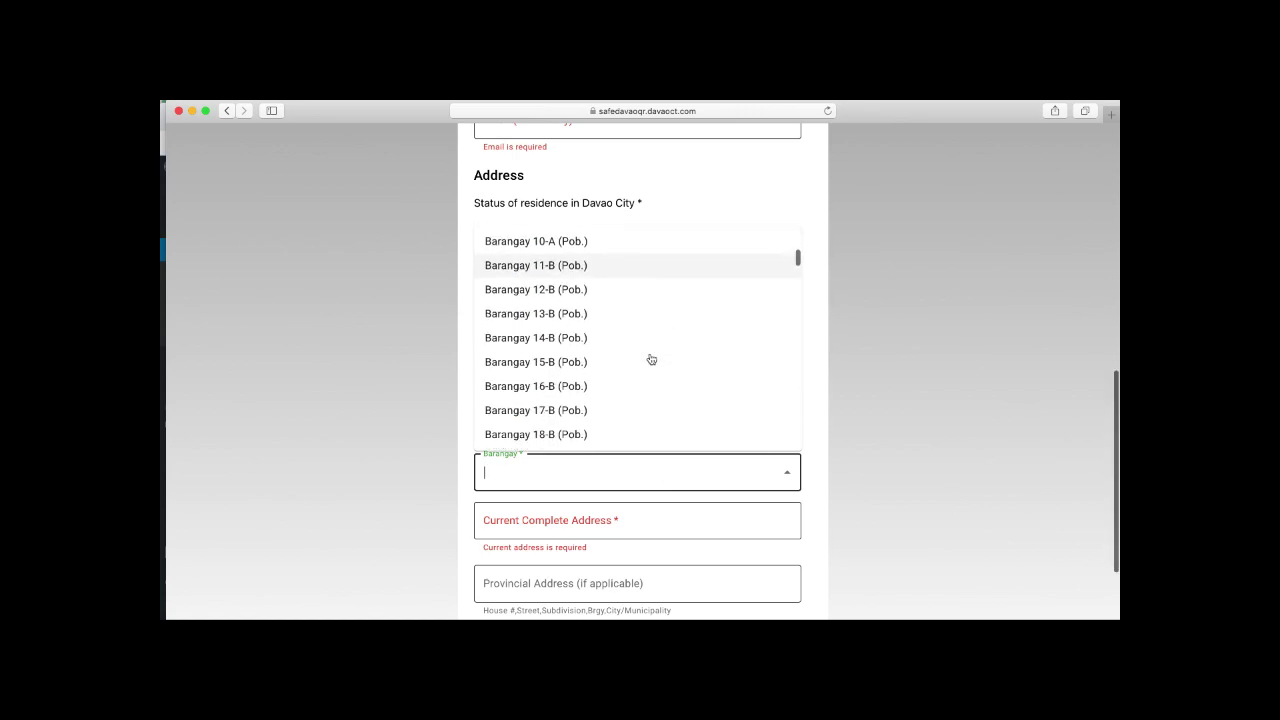
scroll(651, 359, down, 6)
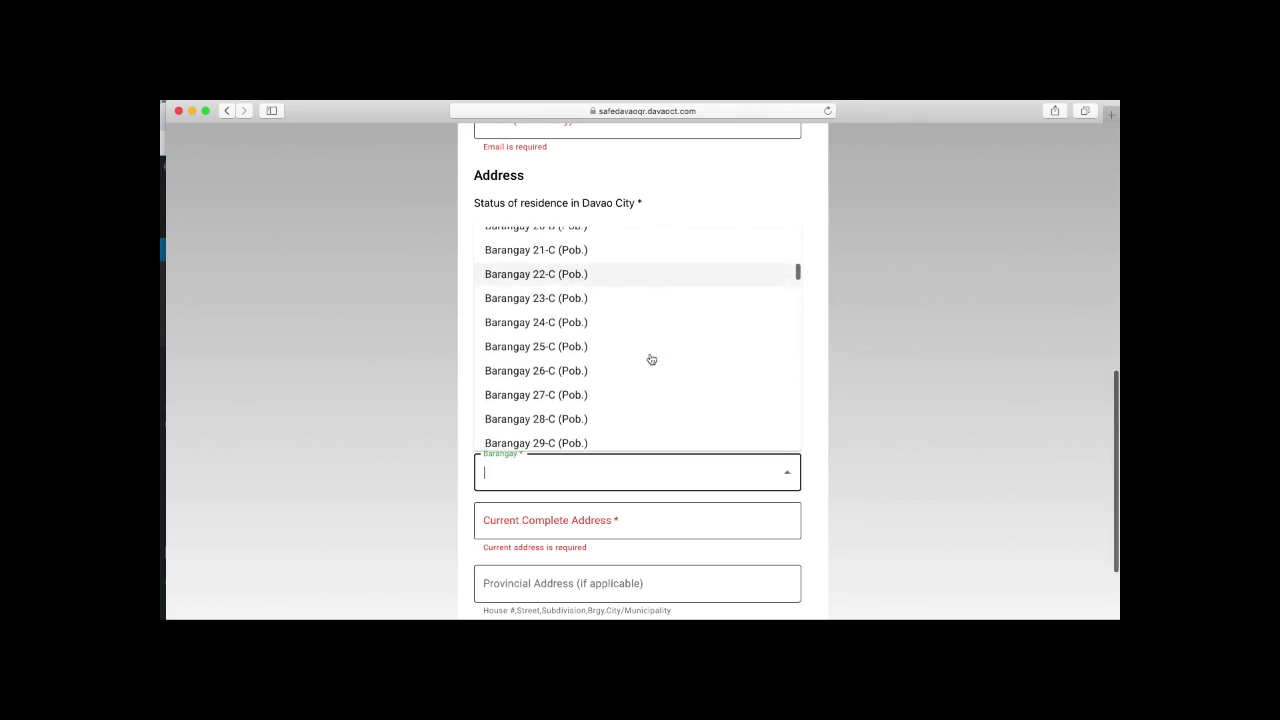
scroll(651, 359, down, 6)
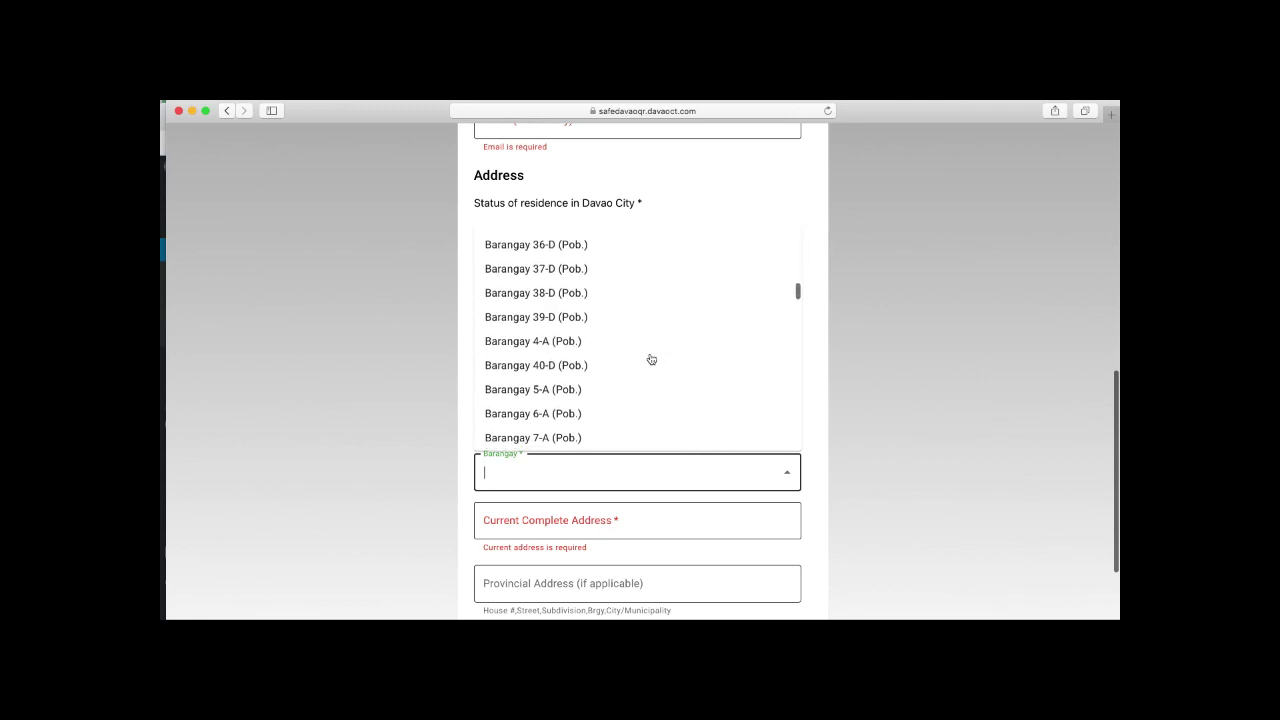
scroll(651, 359, up, 5)
scroll(651, 359, up, 15)
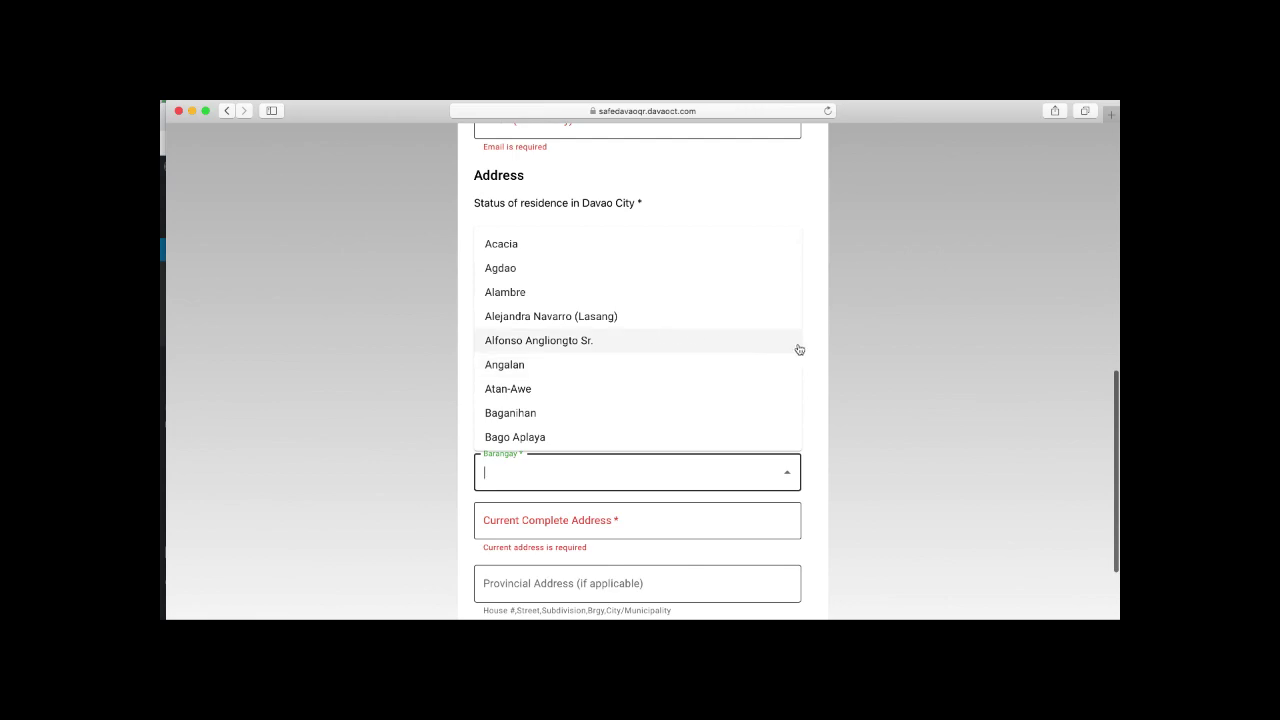
click(817, 346)
Continue from the completed personal information to the Uploads stage of the registration
scroll(817, 347, down, 2)
scroll(817, 347, down, 3)
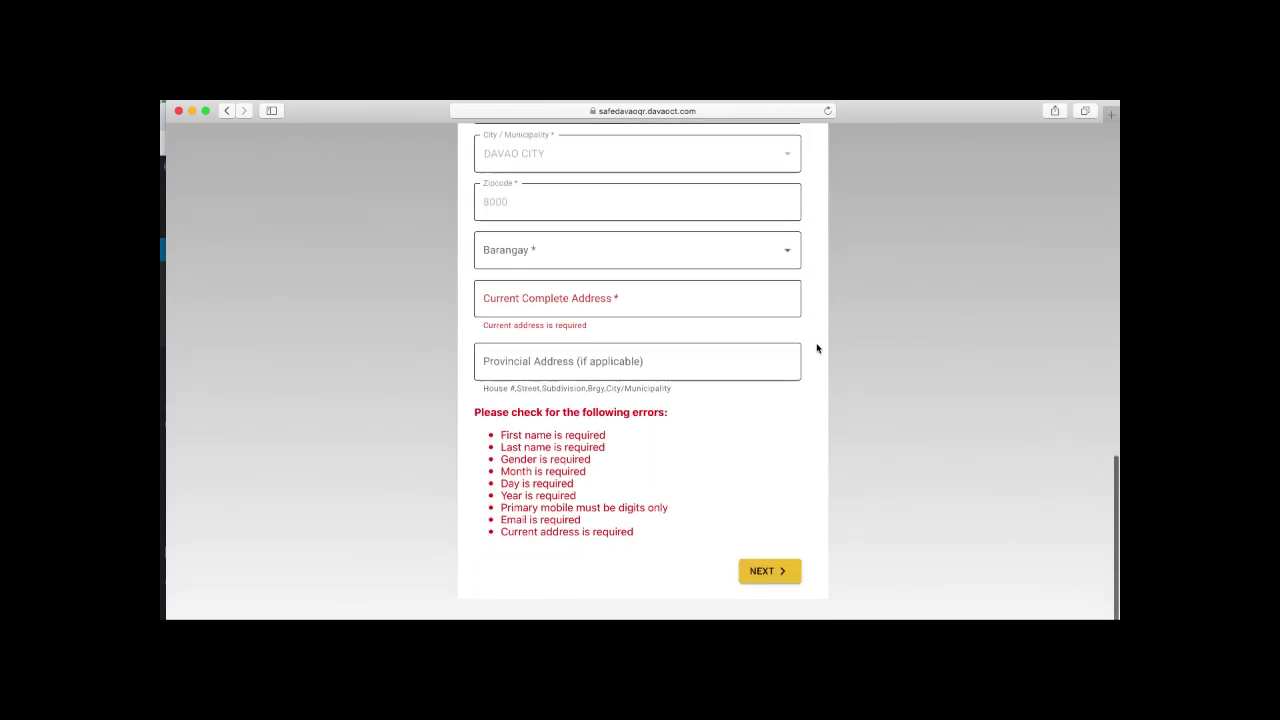
scroll(786, 490, up, 15)
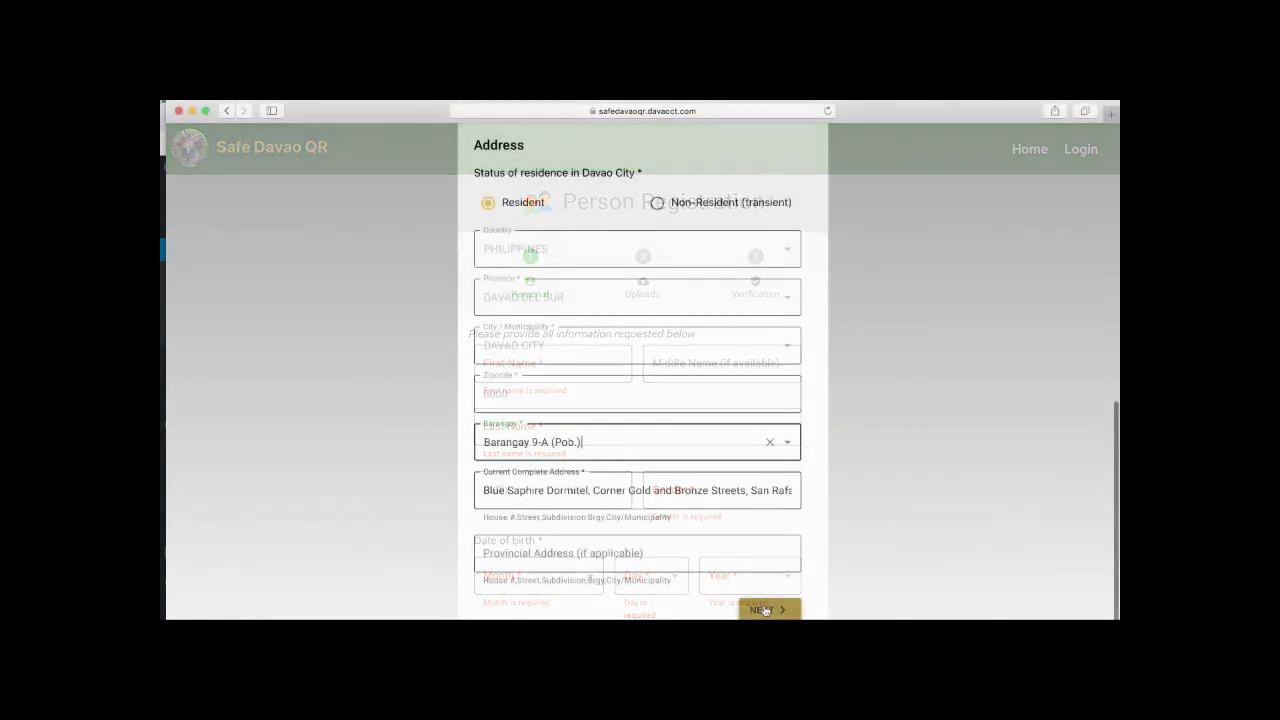
click(765, 610)
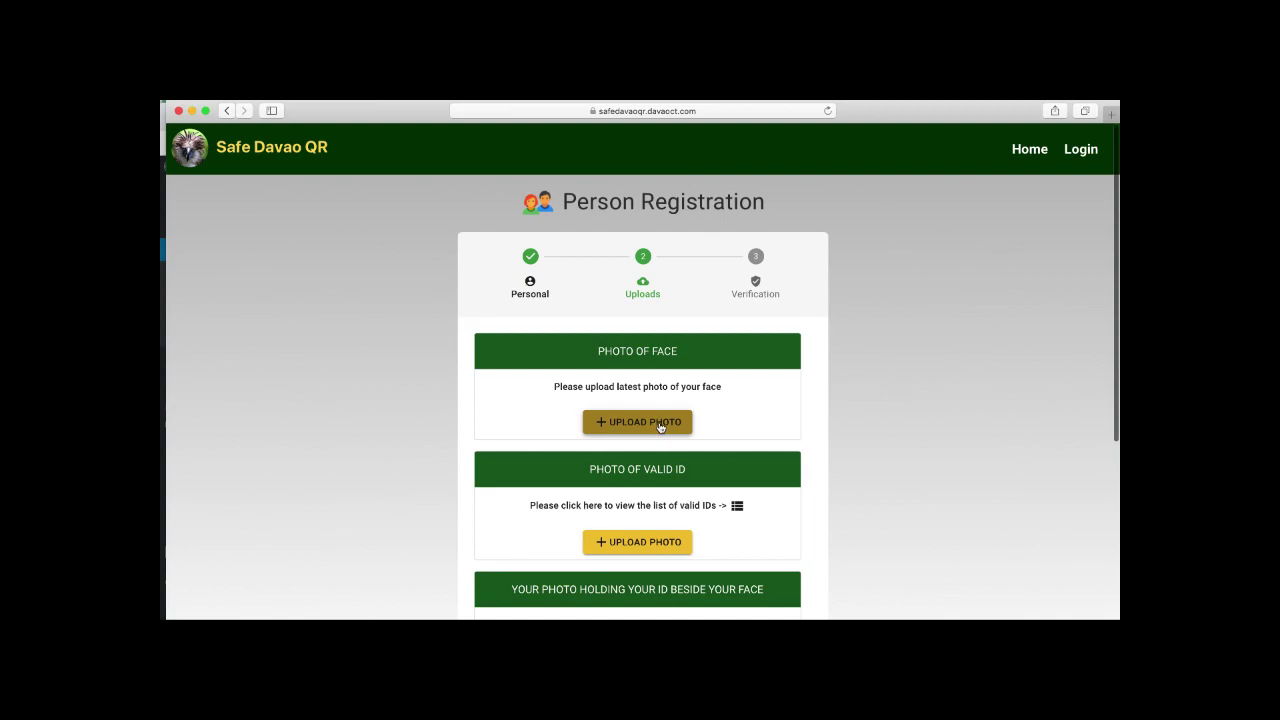
Review the list of valid IDs accepted for the ID photo and close it
scroll(660, 427, down, 3)
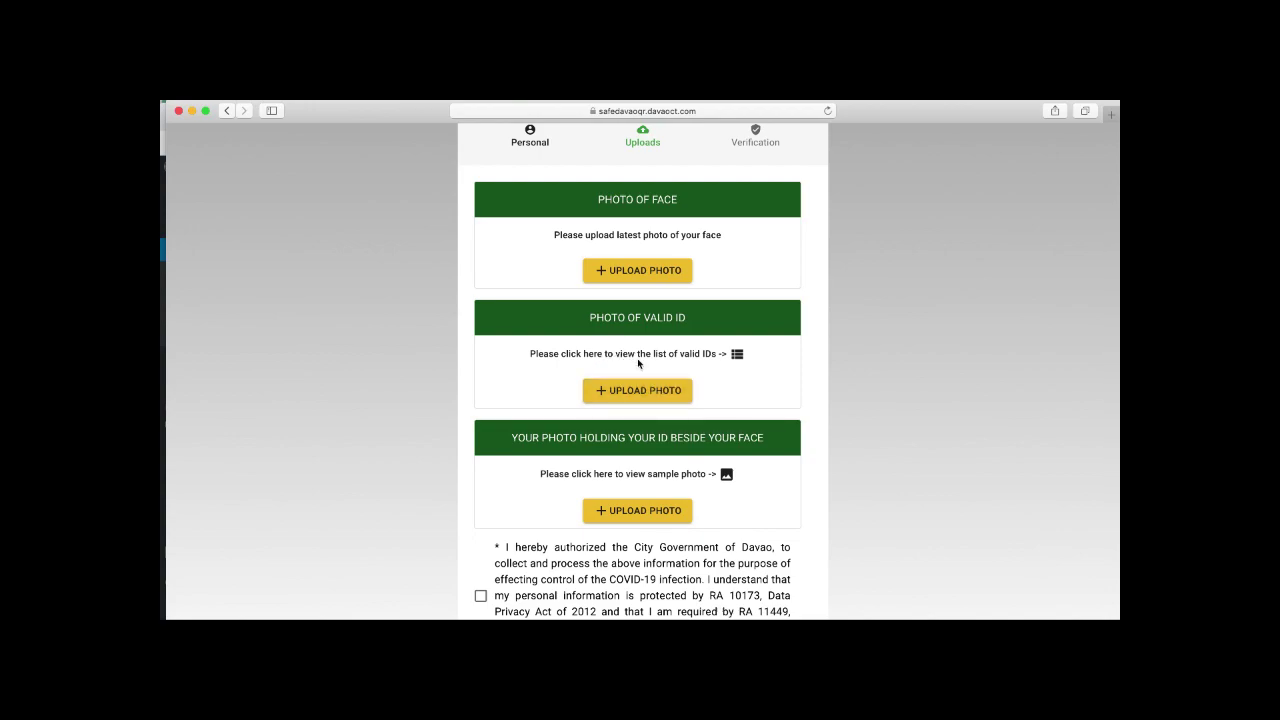
click(737, 355)
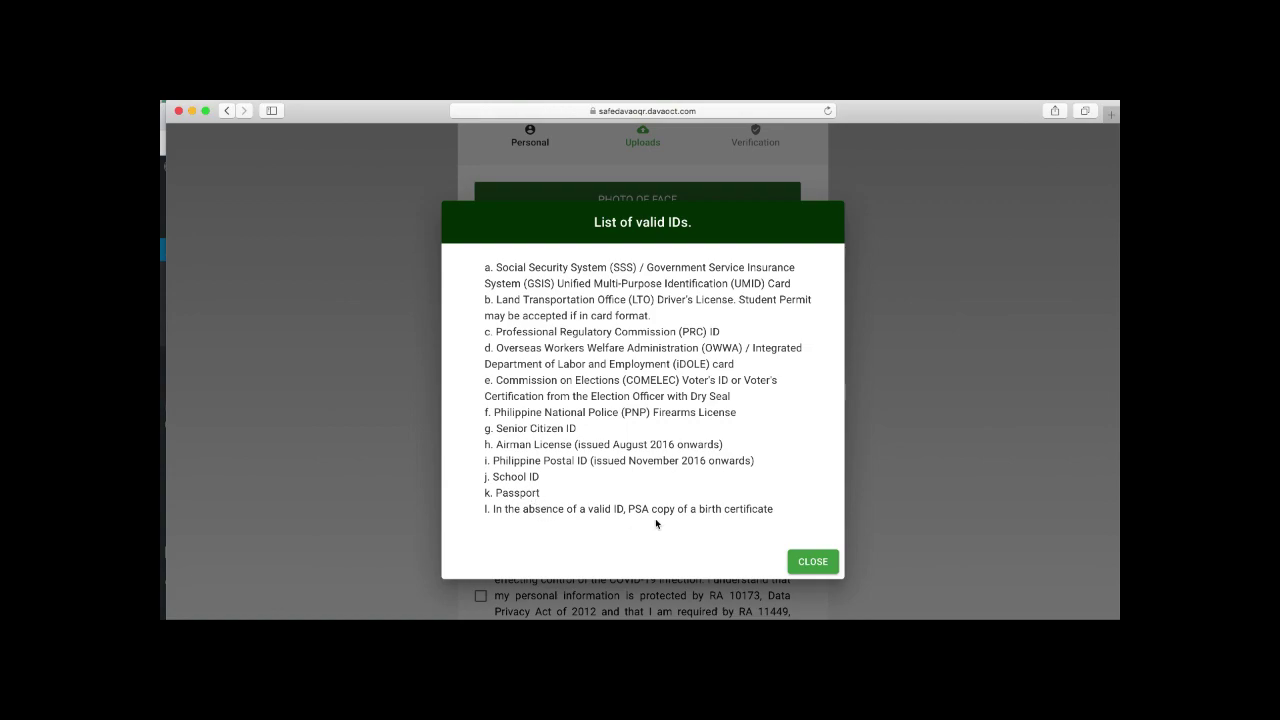
click(816, 565)
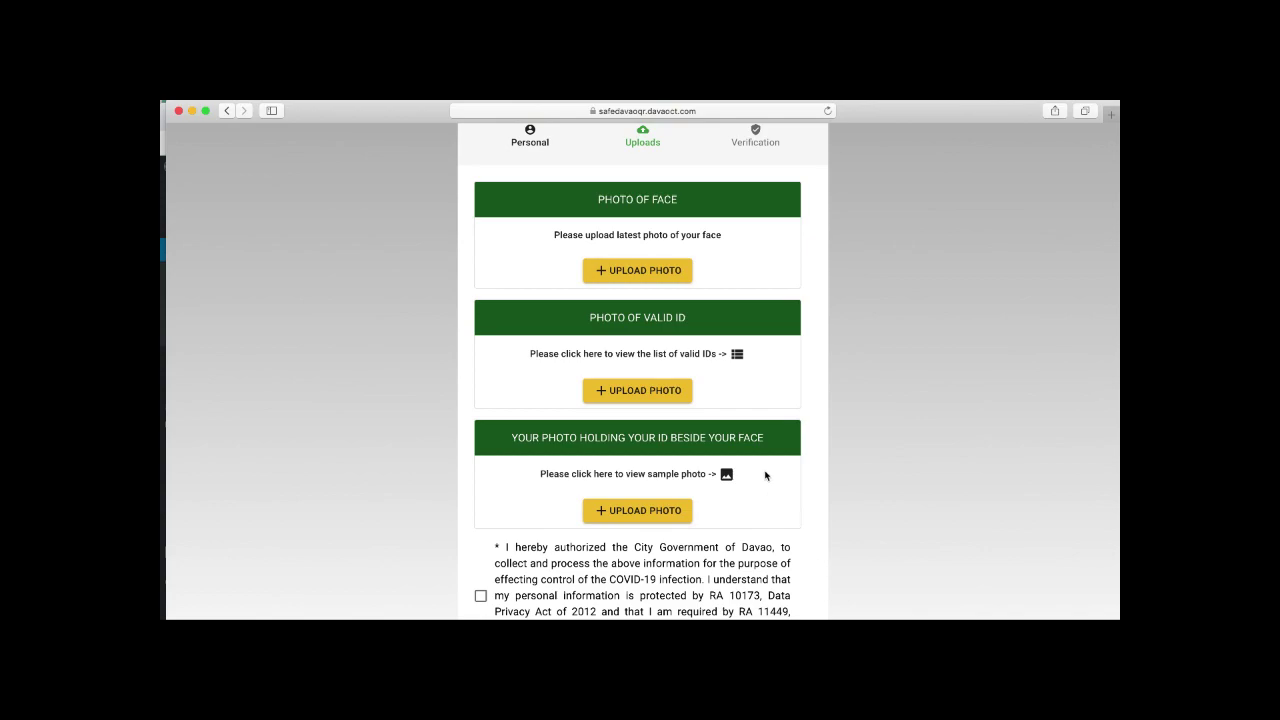
Accept the authorization for the City Government of Davao to collect and process the personal information
scroll(766, 476, down, 2)
scroll(766, 476, up, 2)
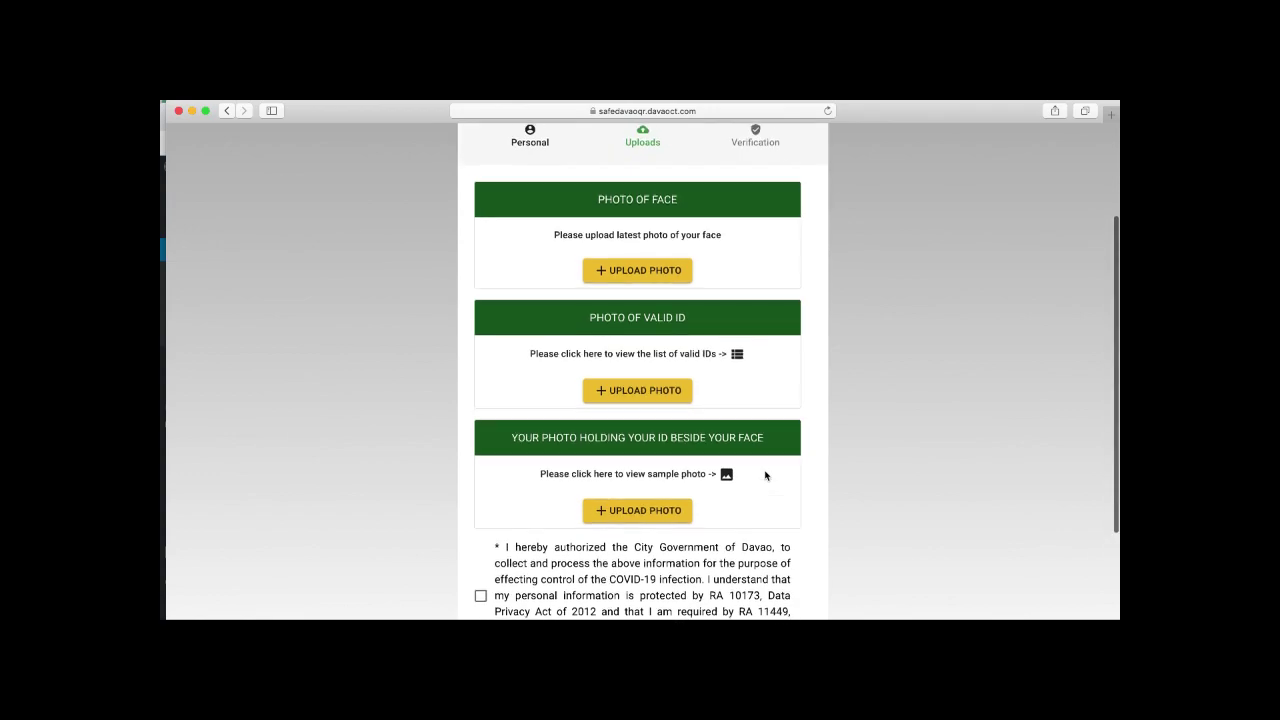
scroll(766, 476, down, 5)
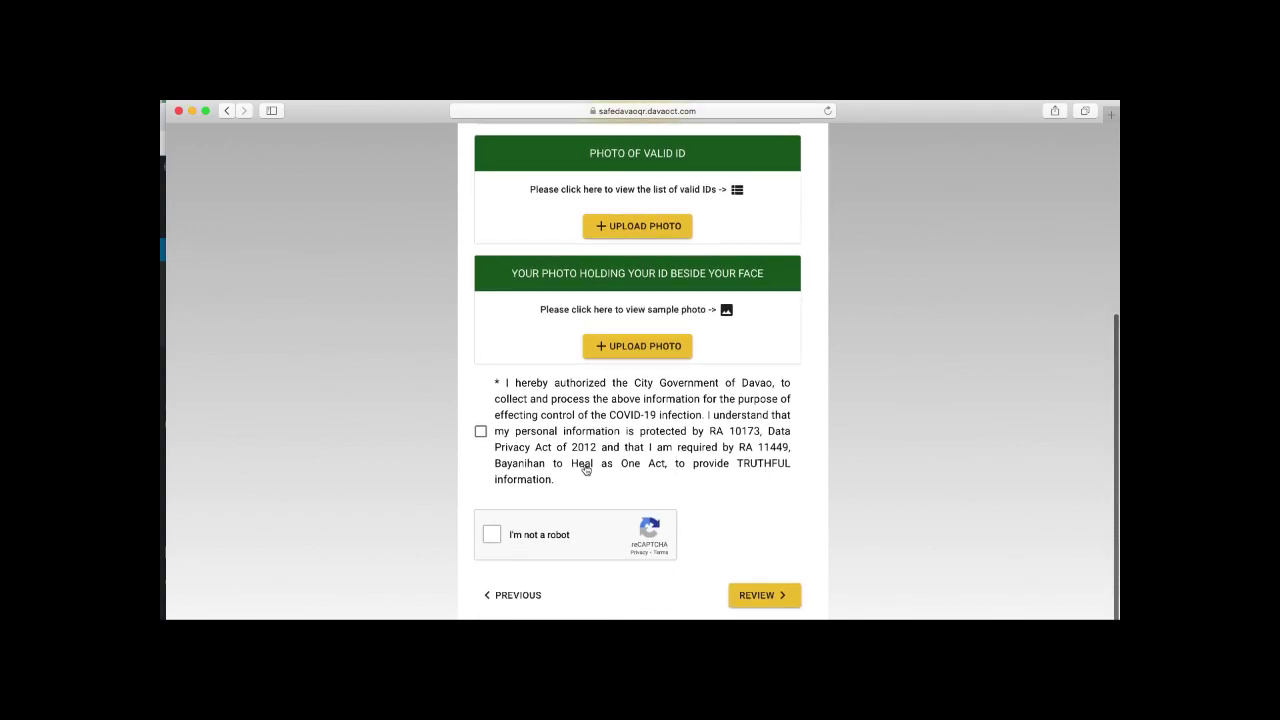
click(482, 435)
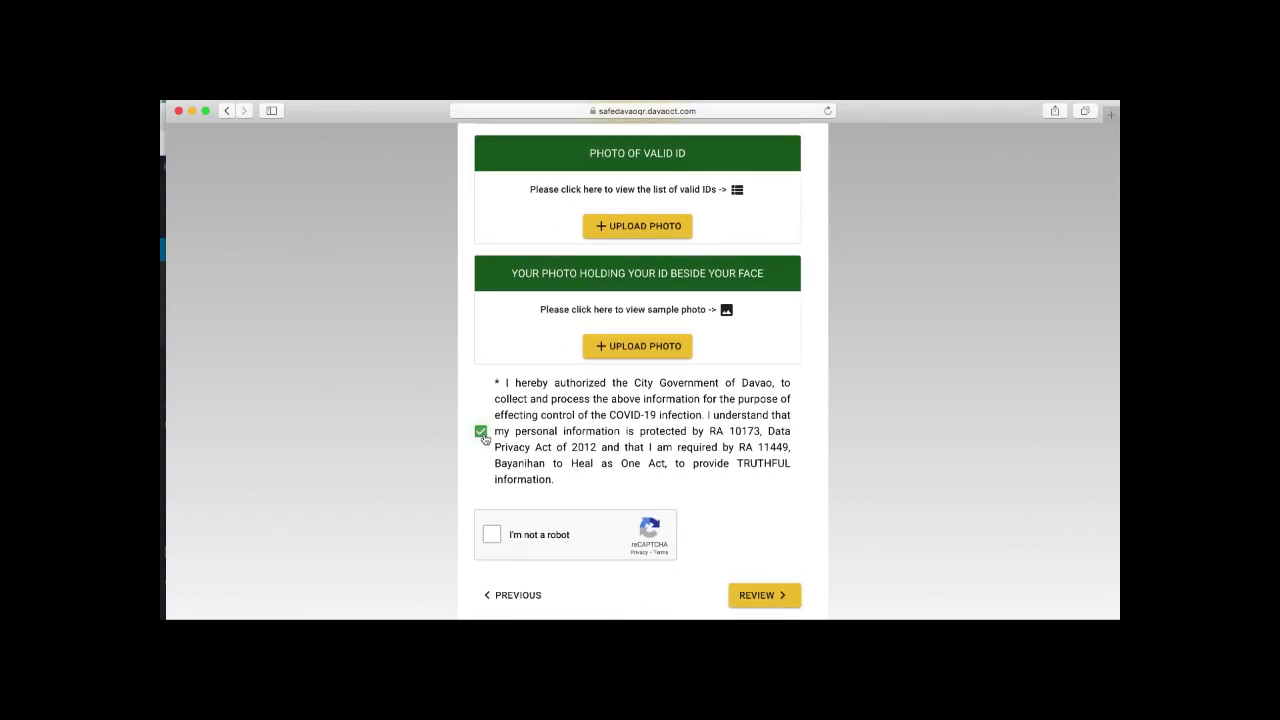
Complete the reCAPTCHA check by selecting all squares with traffic lights and verifying the selection
click(491, 536)
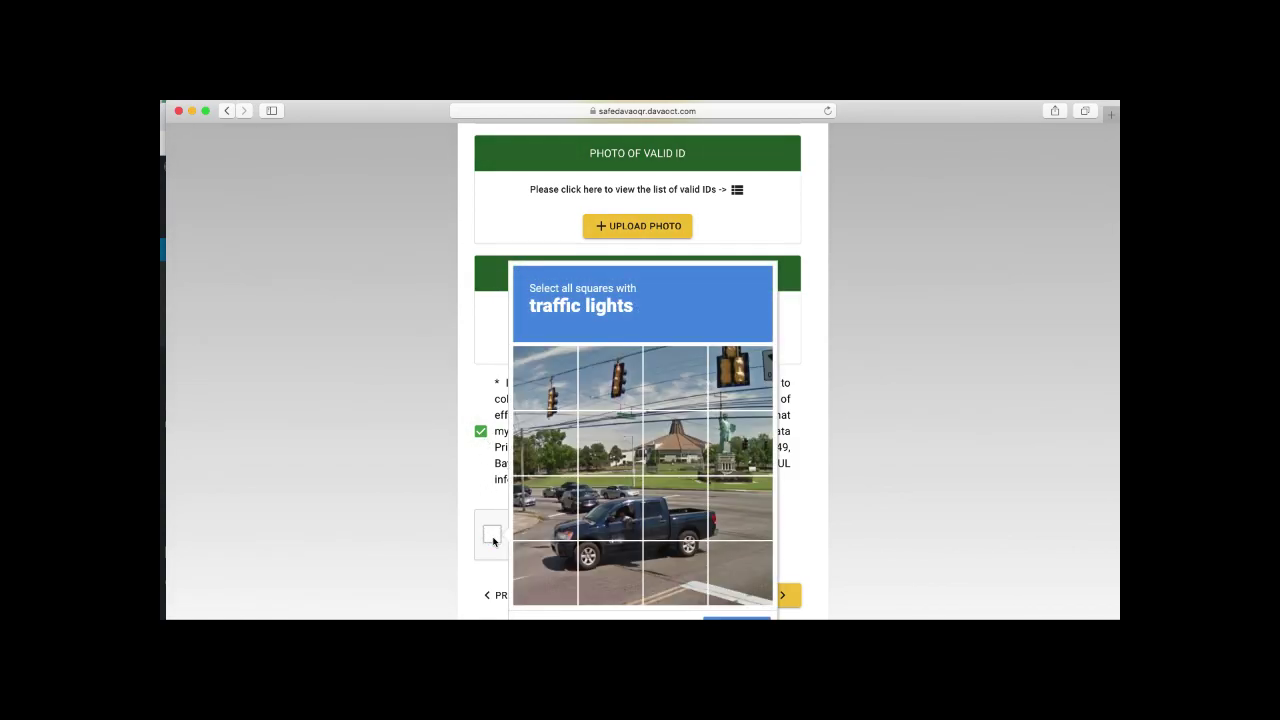
click(548, 388)
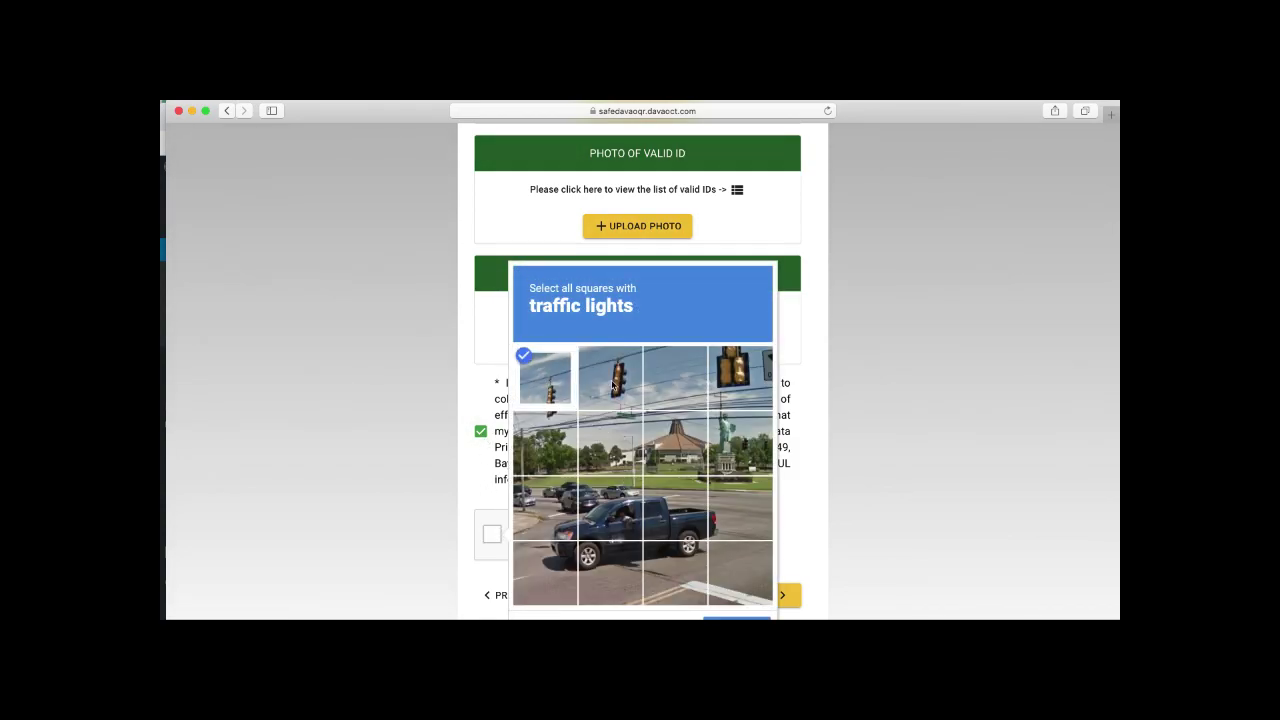
click(617, 386)
click(759, 373)
scroll(791, 457, down, 1)
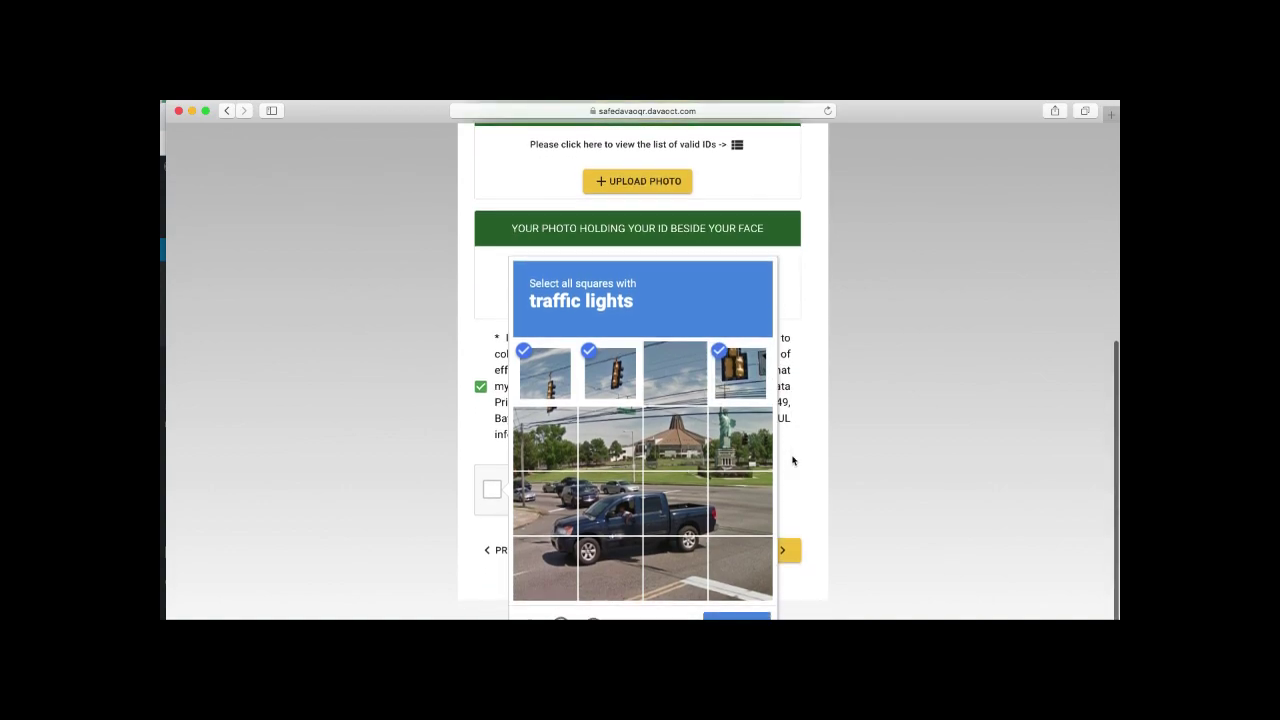
click(737, 617)
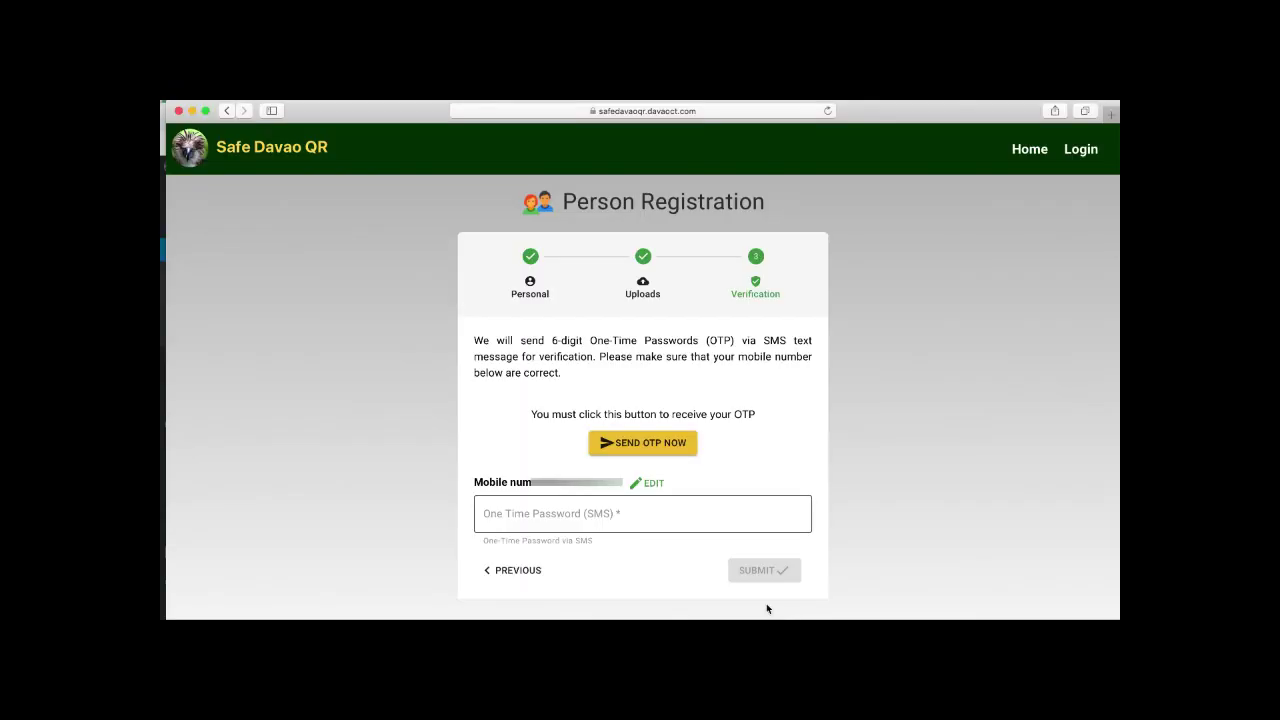
Request the SMS one-time password, dismiss the dialog, and submit the registration with the received code in the One Time Password field
click(656, 441)
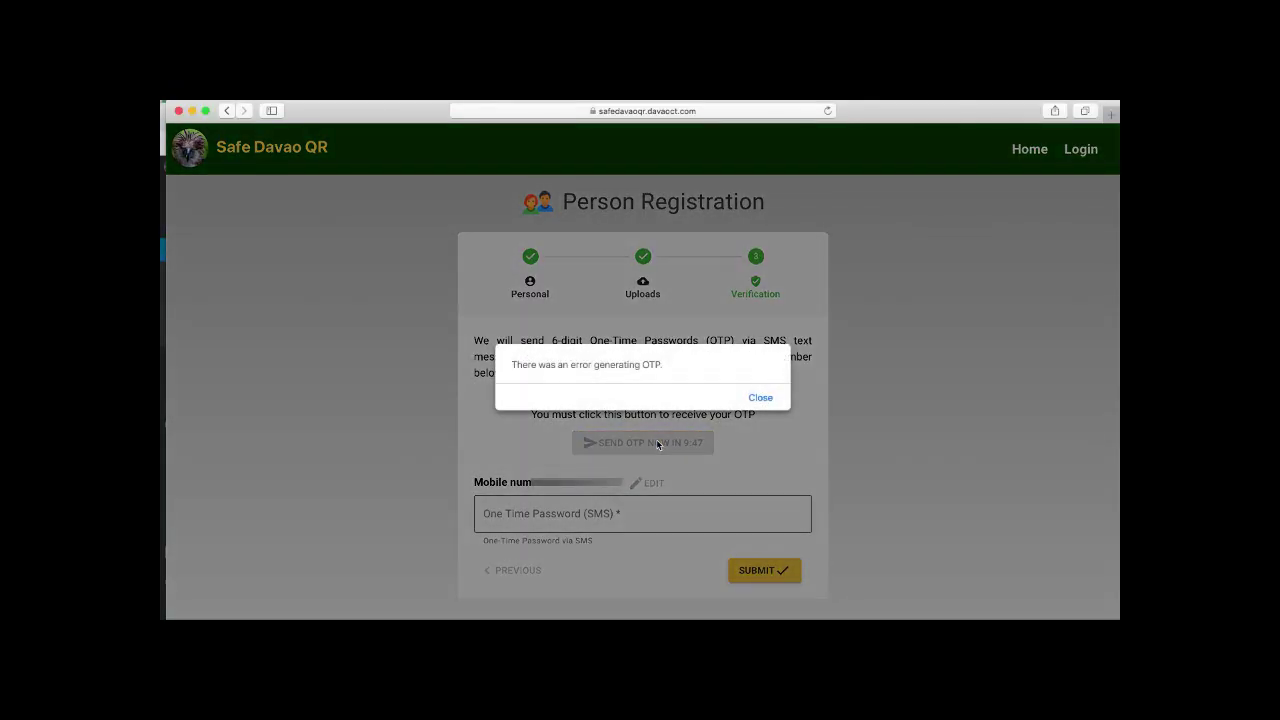
click(760, 398)
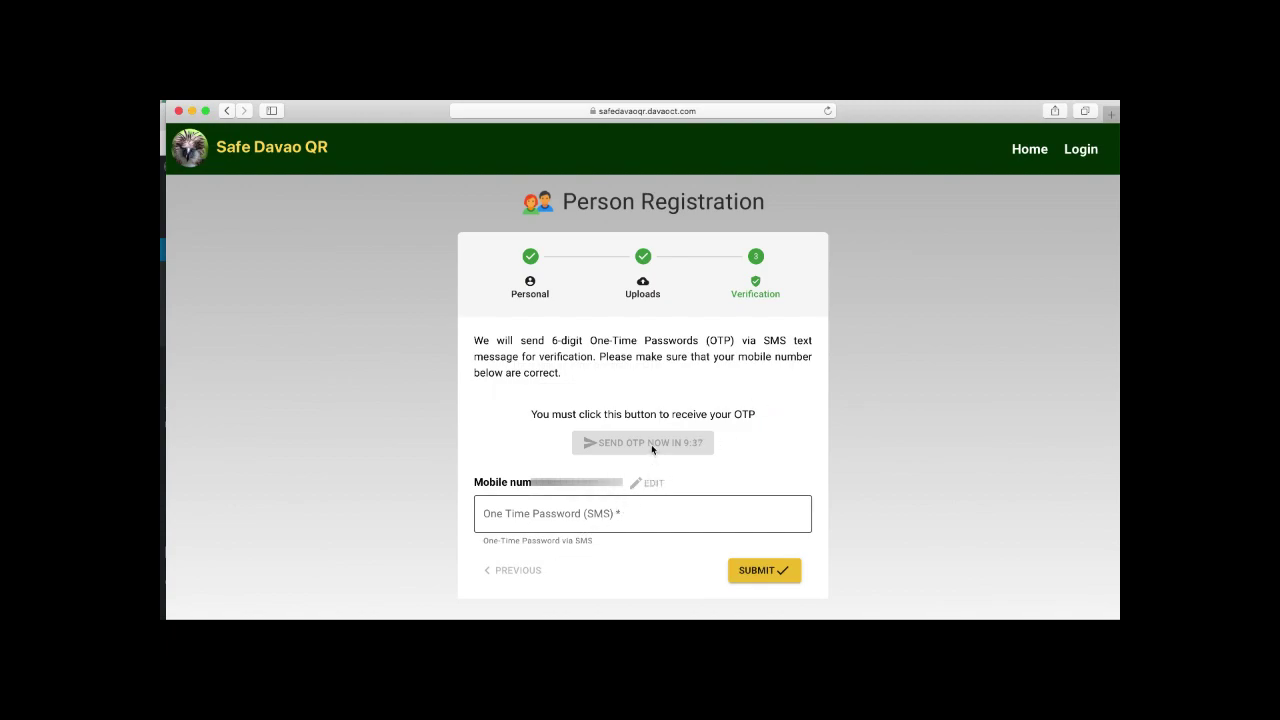
click(760, 572)
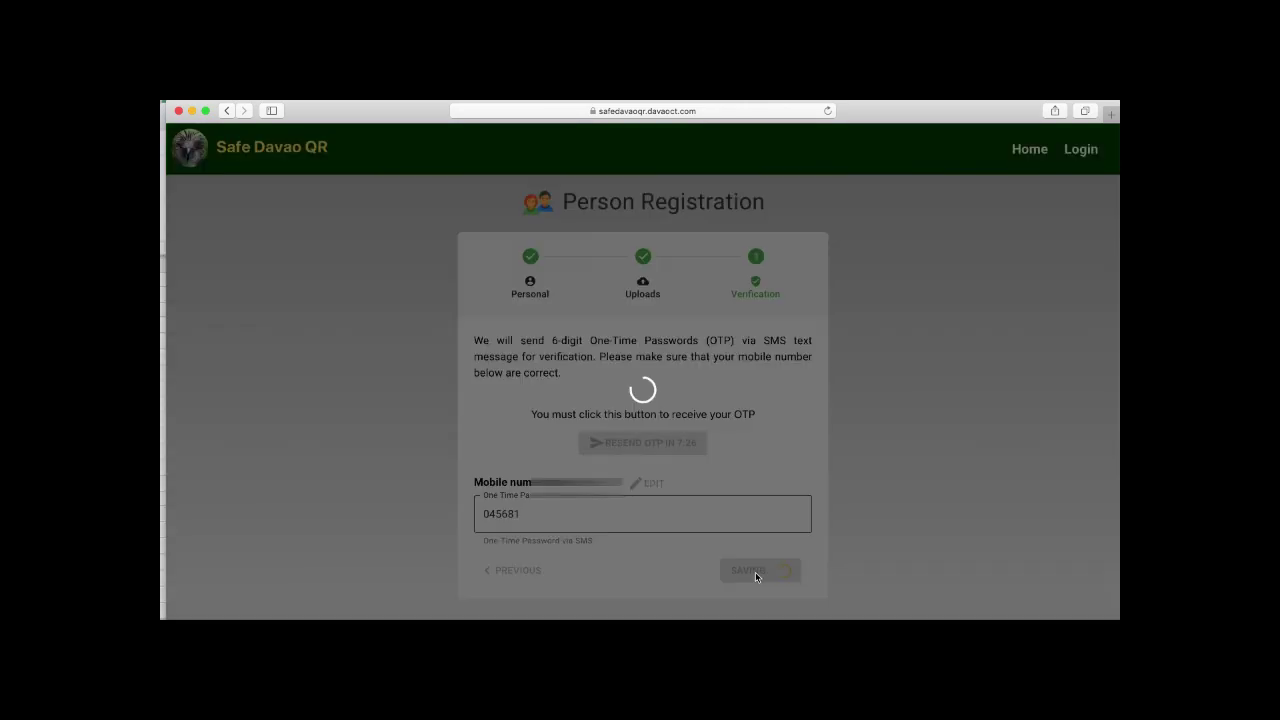